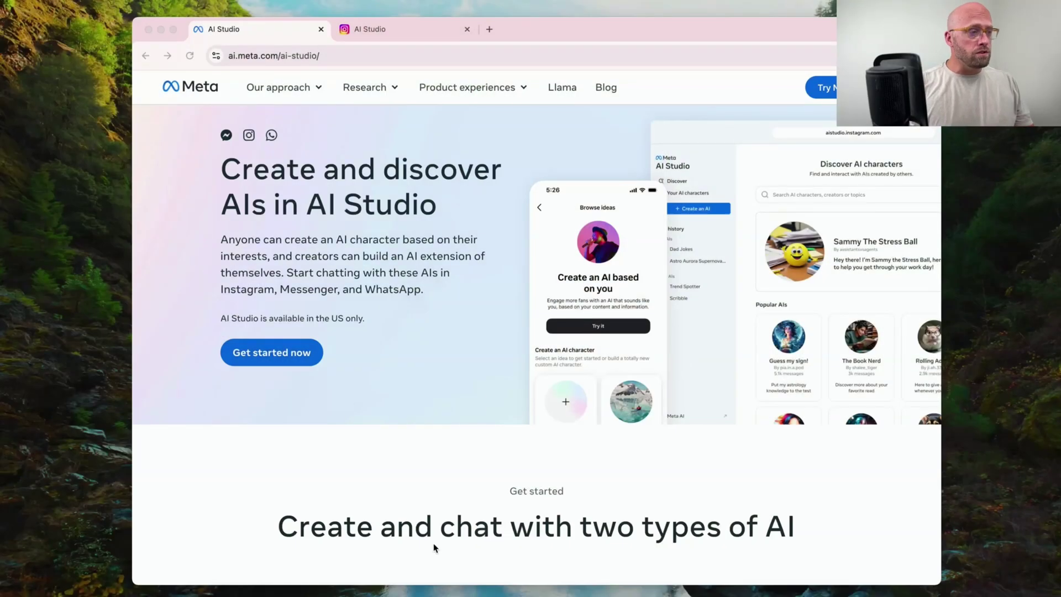
Step: Bring up the Discover AI characters page and scroll through the featured and popular characters
mouse_move(397, 594)
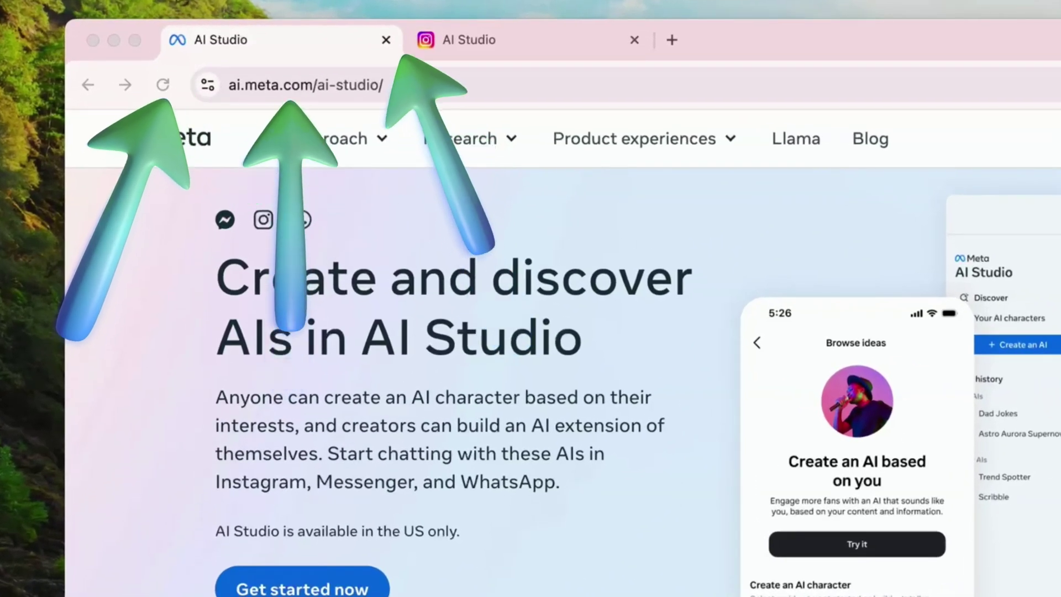
scroll(530, 353, down, 5)
scroll(530, 354, down, 3)
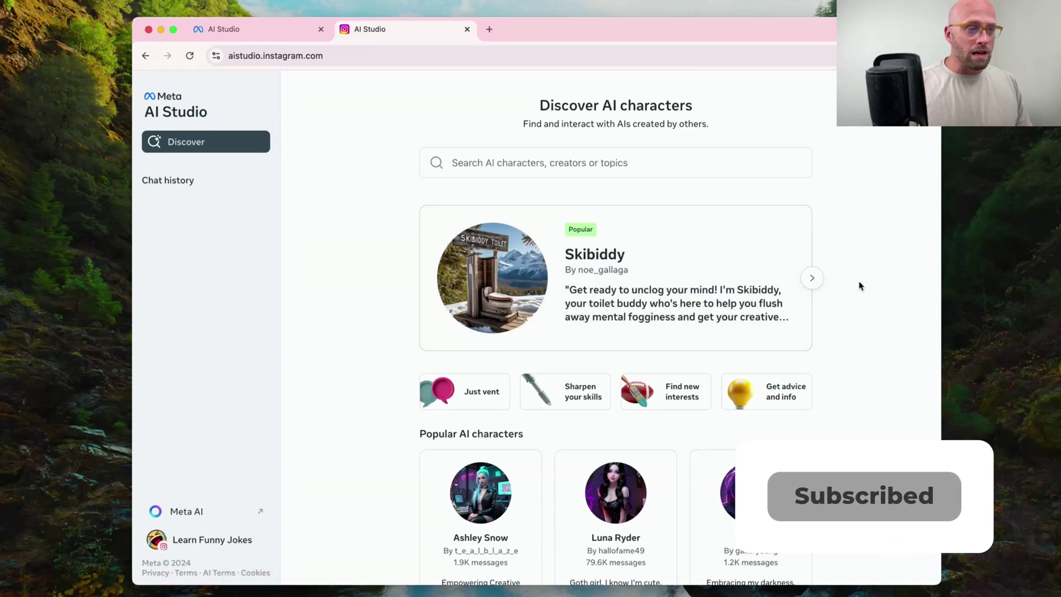
Step: Advance the featured carousel to Cupid: Dating Coach
click(813, 279)
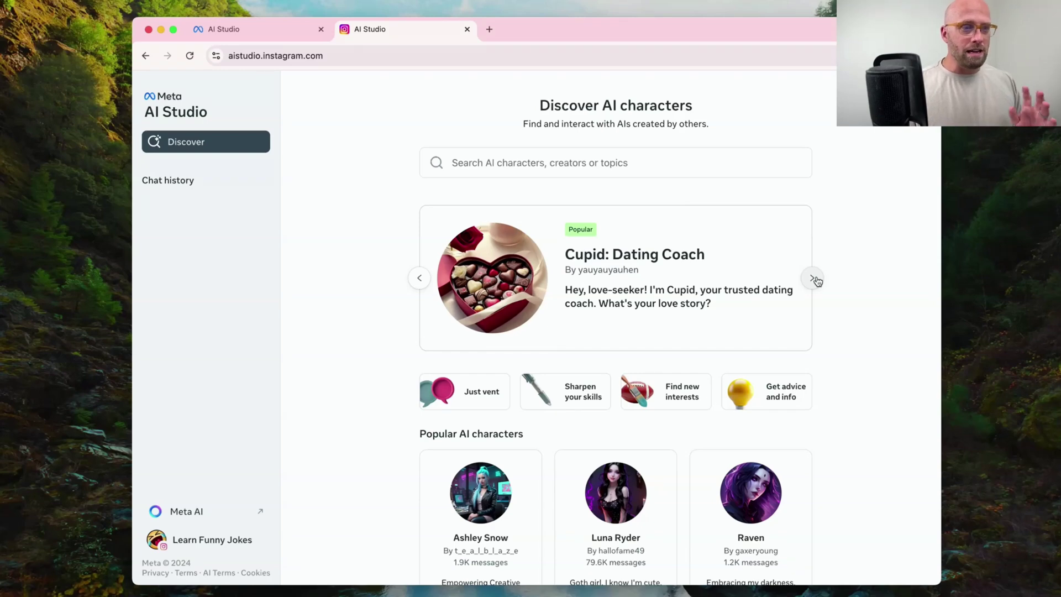
Step: Open Cupid: Dating Coach and ask for help planning a few-hour date with your wife in Napa, CA
click(569, 284)
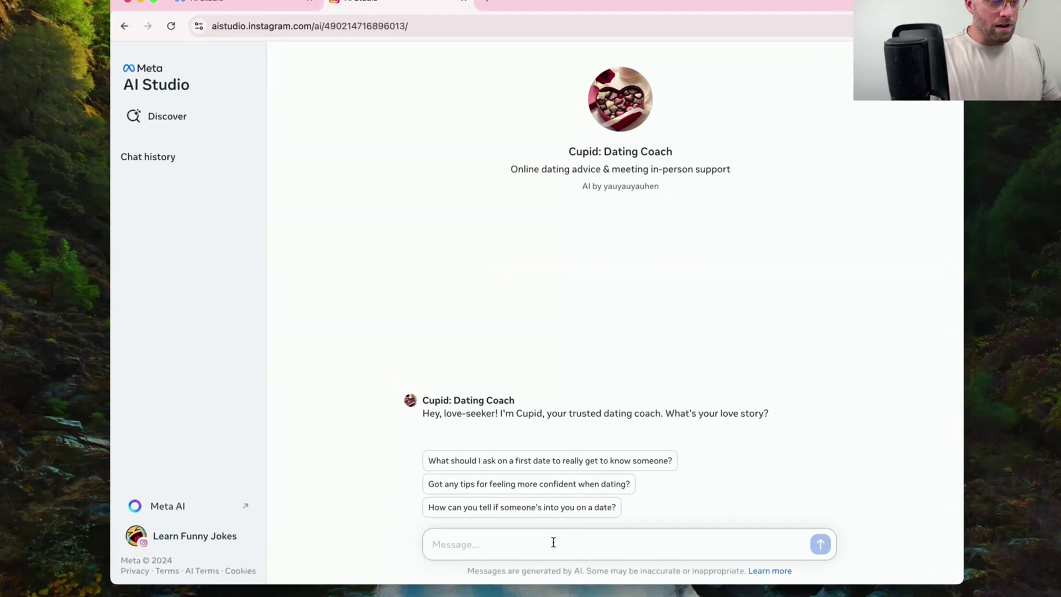
text(I)
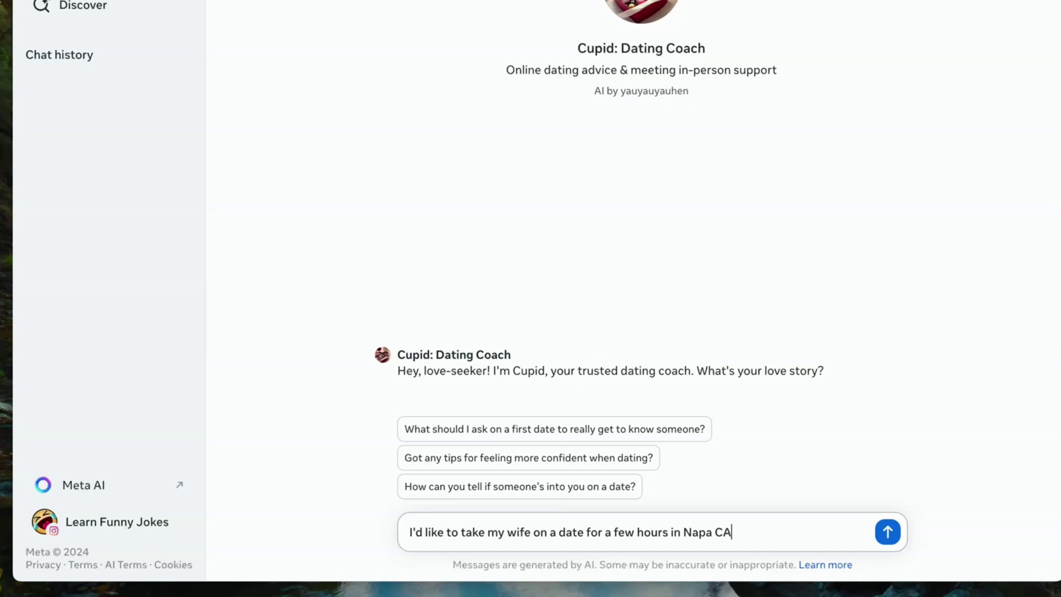
text(.)
key(Return)
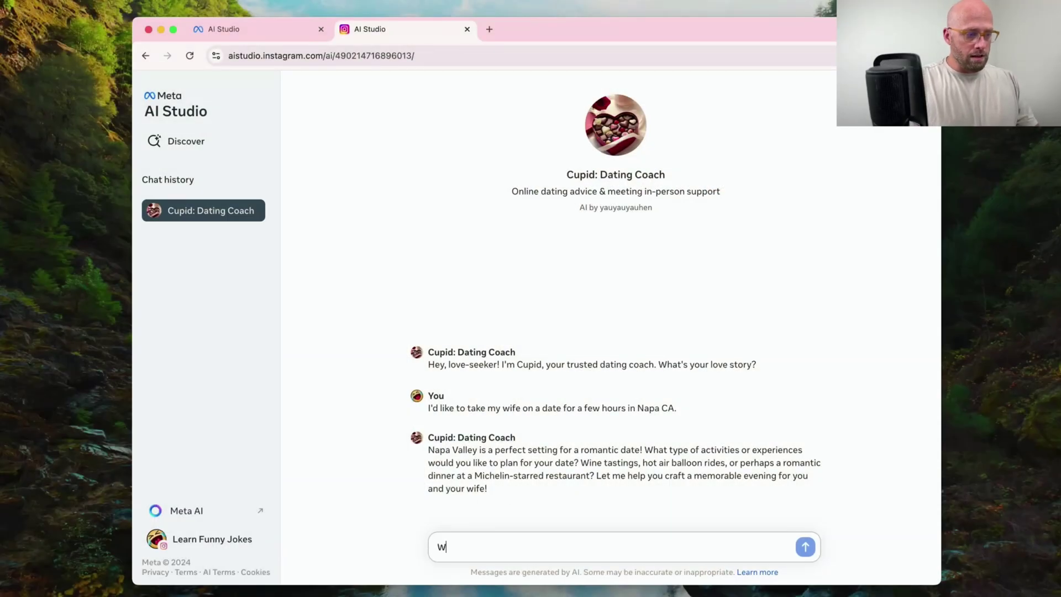
Step: Tell Cupid 'We like wine tasting and art', then return to the Discover page
text(e like winde)
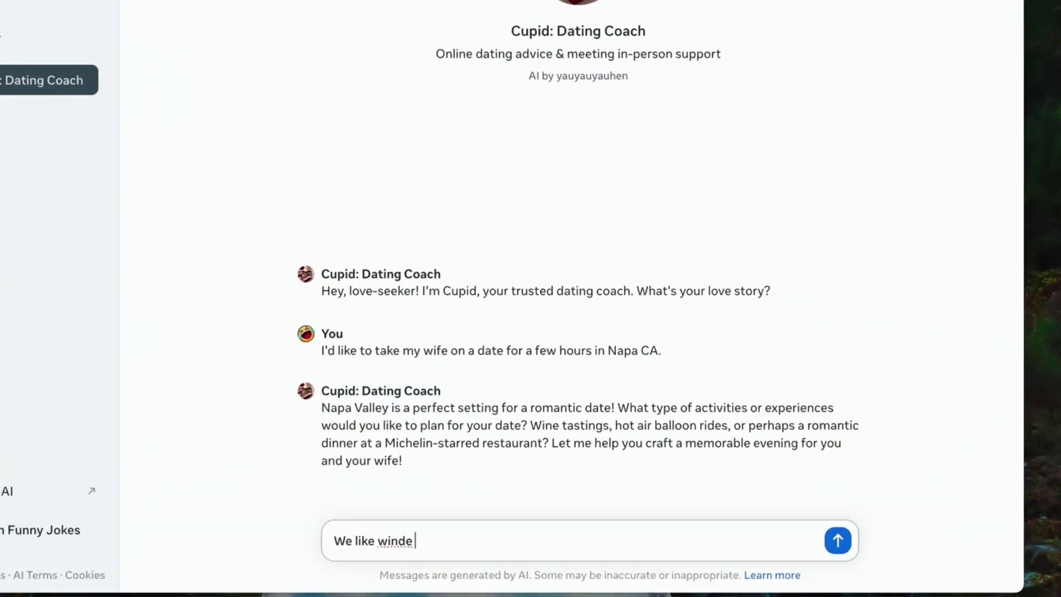
key(BackSpace)
key(BackSpace)
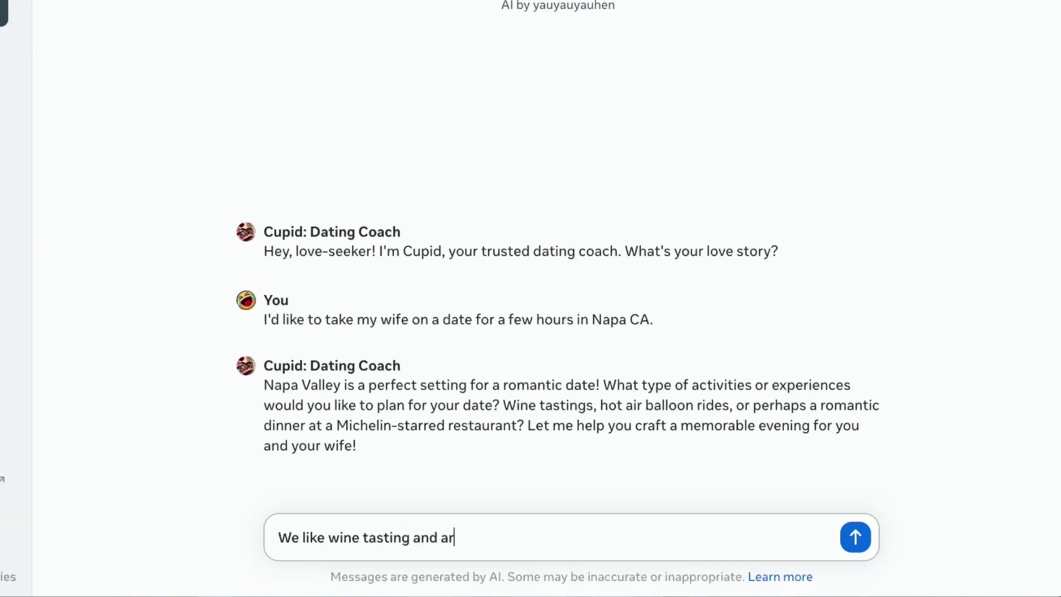
key(Return)
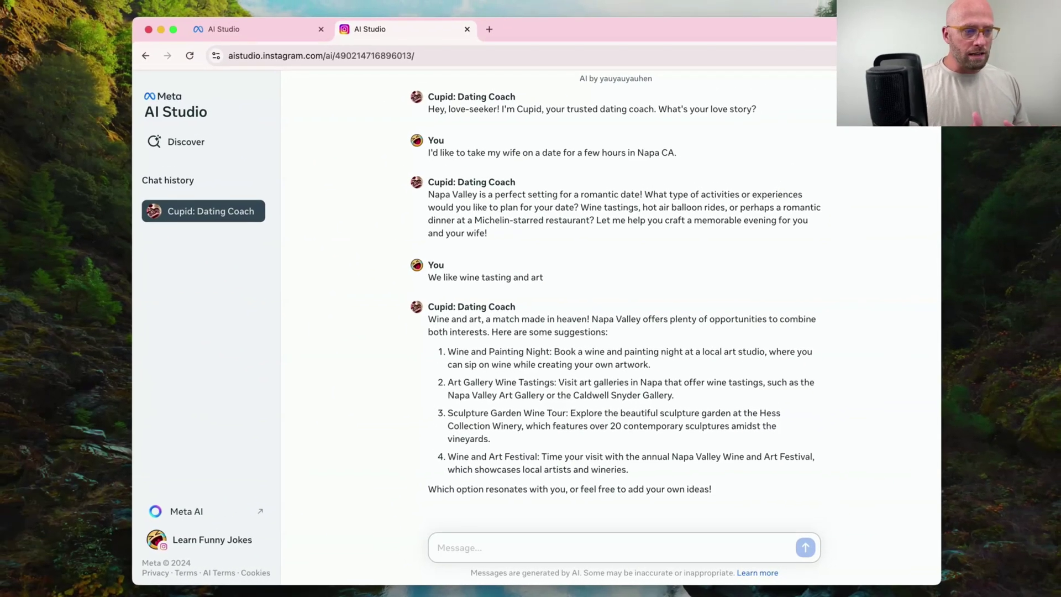
click(679, 577)
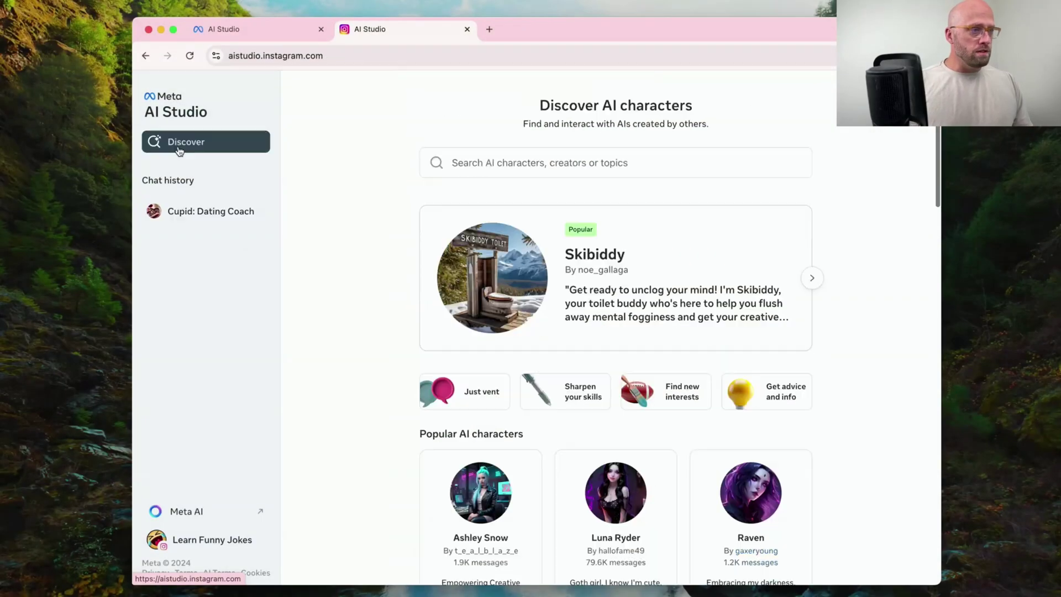
Step: Search characters for 'workouts' and open Anna: Your Fitness Coach
click(462, 163)
text(wr)
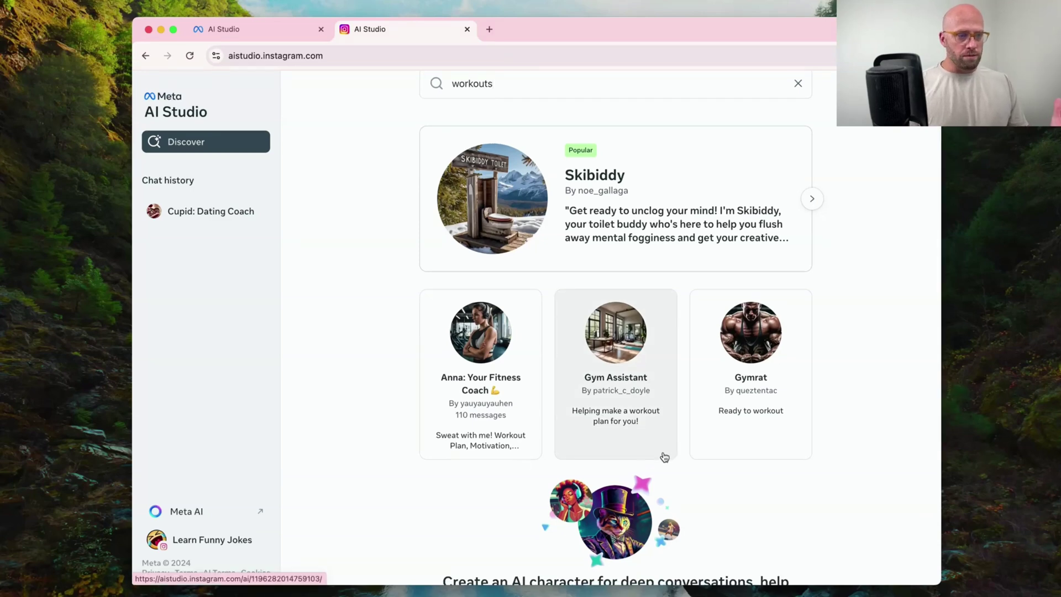
scroll(748, 426, down, 3)
scroll(748, 429, up, 3)
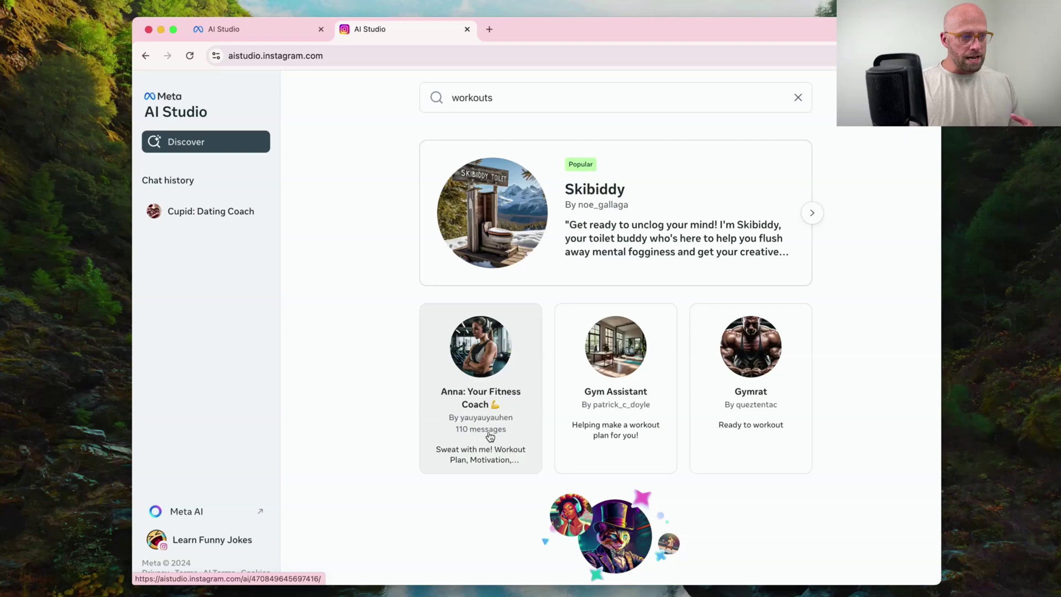
click(501, 354)
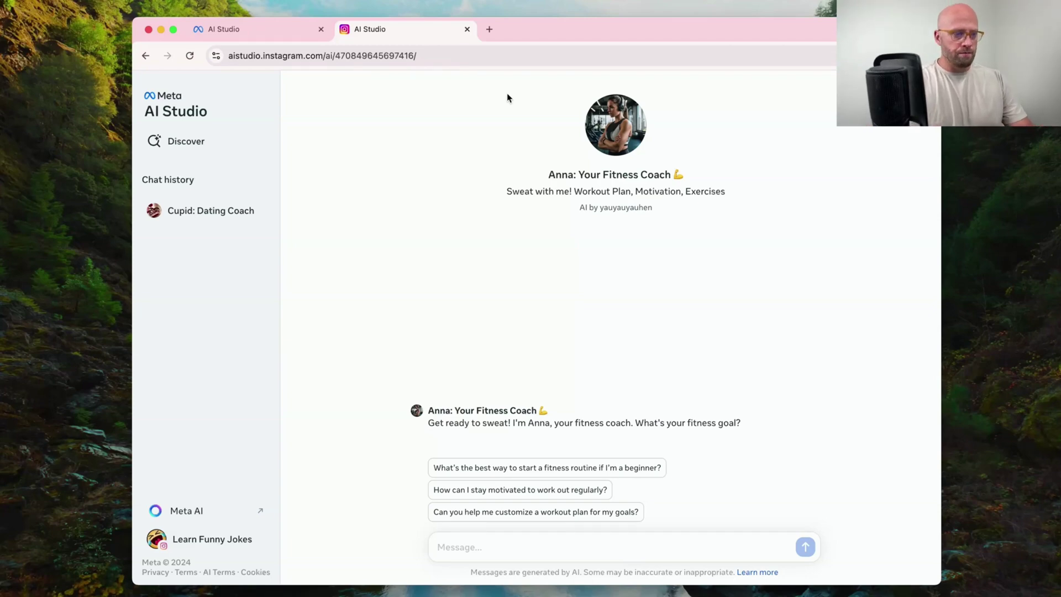
Step: Ask Anna for a 6-day routine mixing lifting and trail running to lose weight and gain muscle
text(I'd )
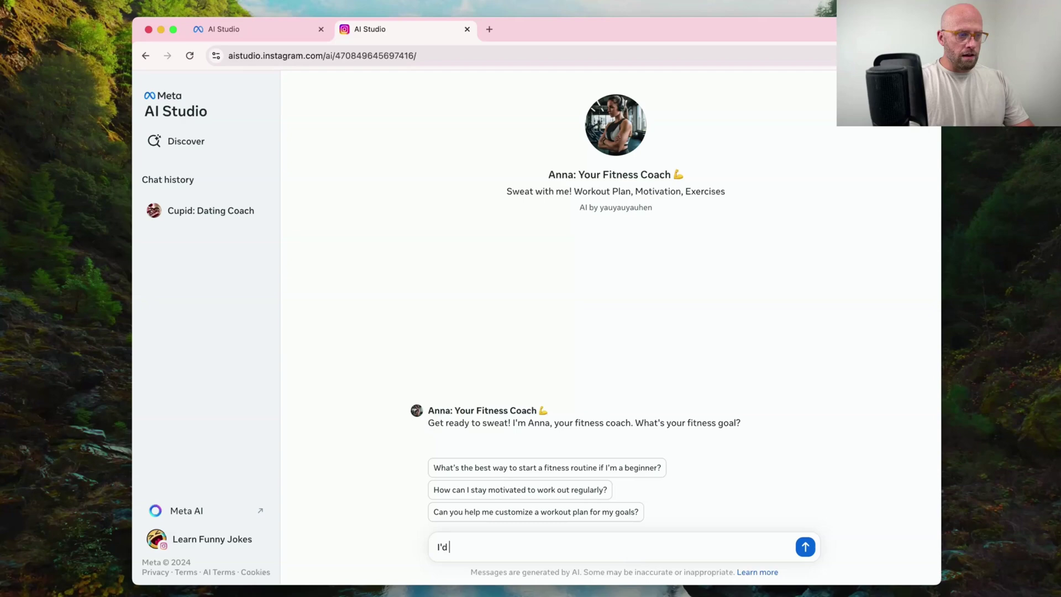
text(like a 6)
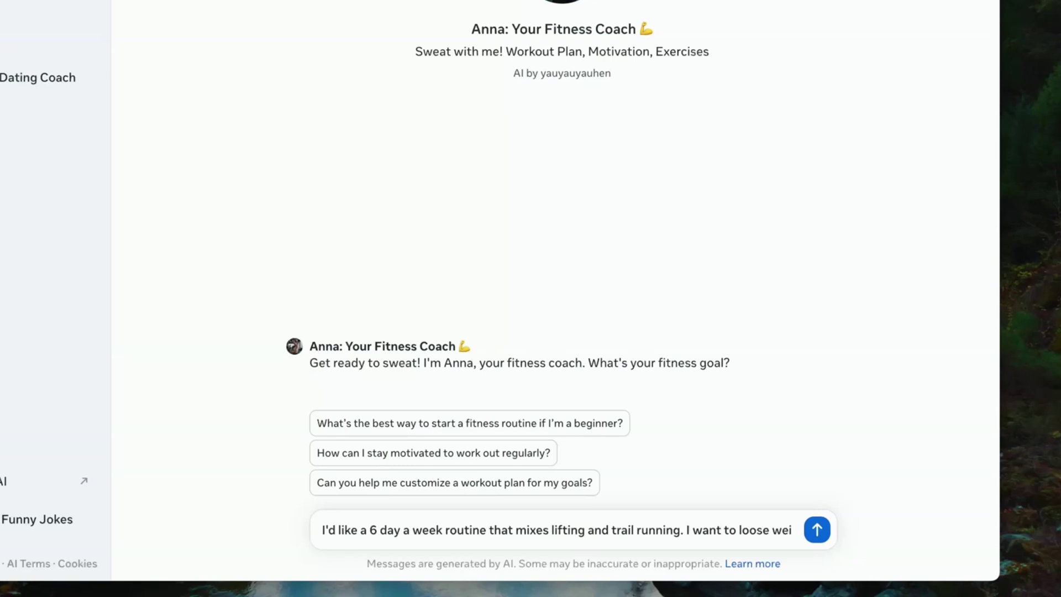
text(gh and gain muscle)
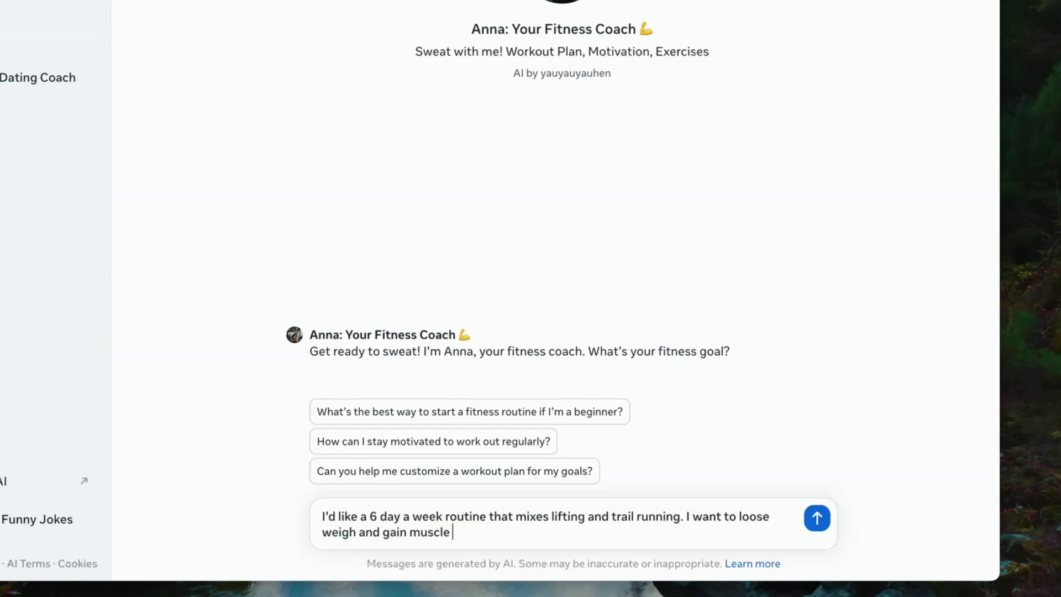
key(Return)
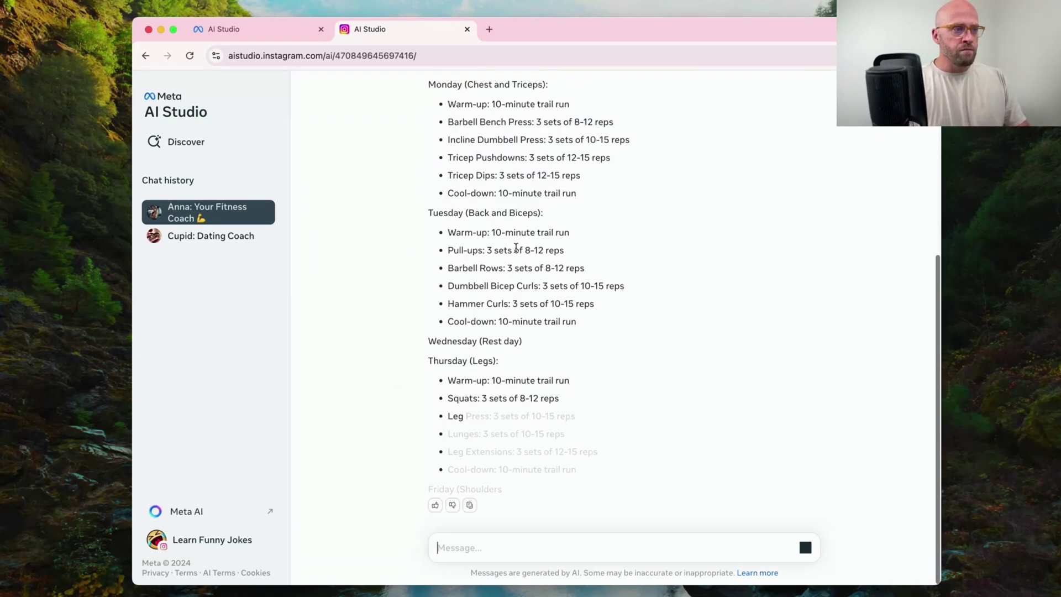
scroll(525, 224, up, 3)
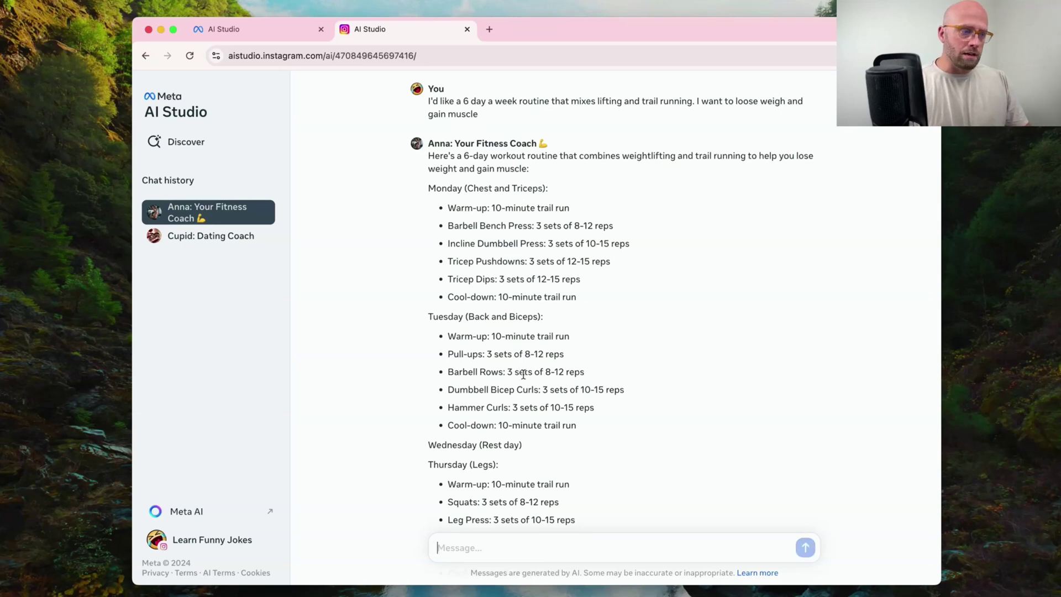
scroll(531, 429, down, 5)
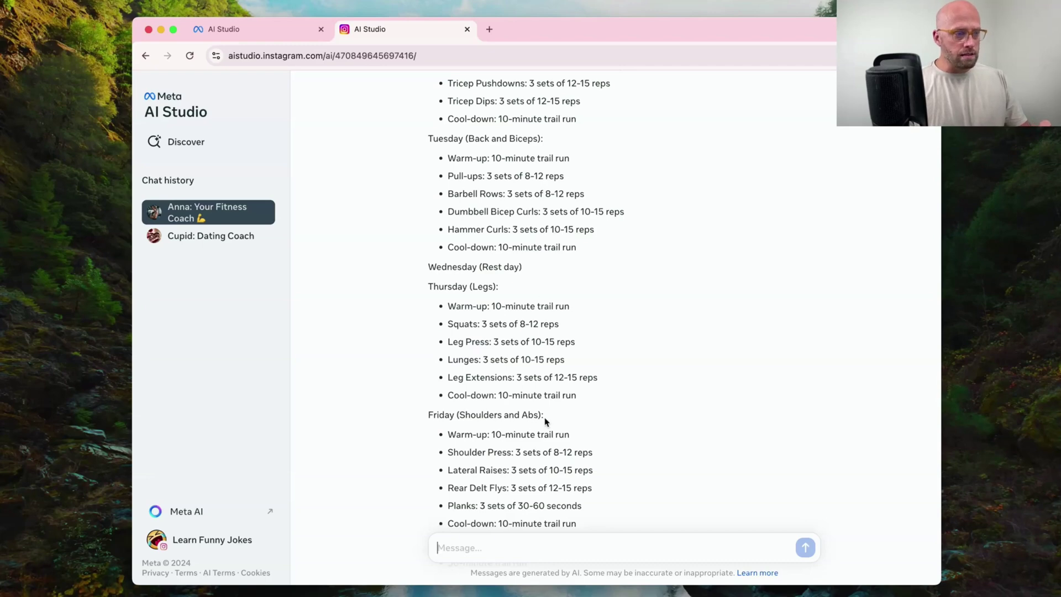
scroll(545, 421, down, 4)
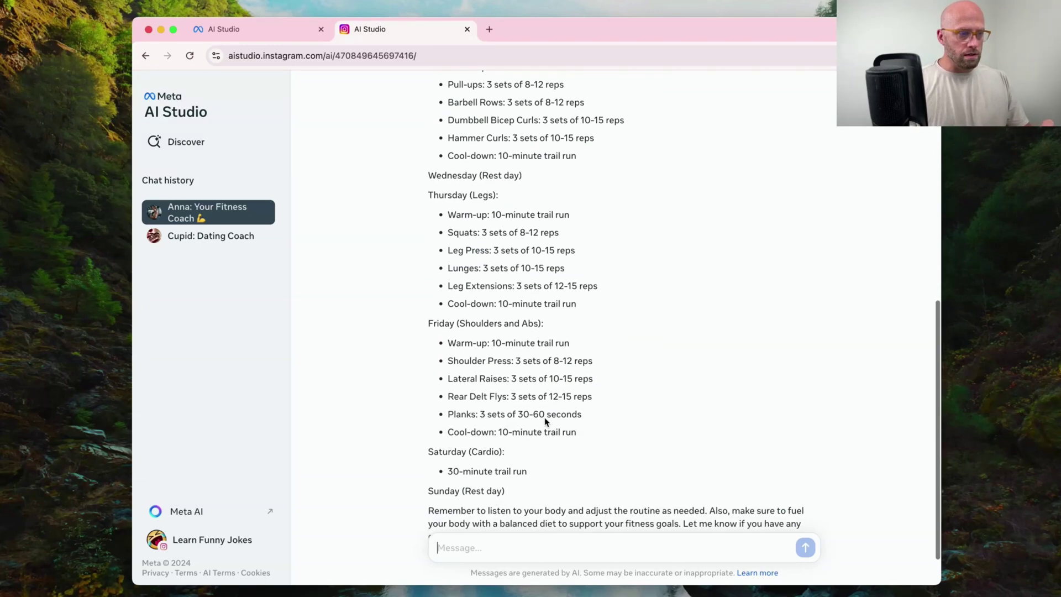
scroll(545, 421, down, 1)
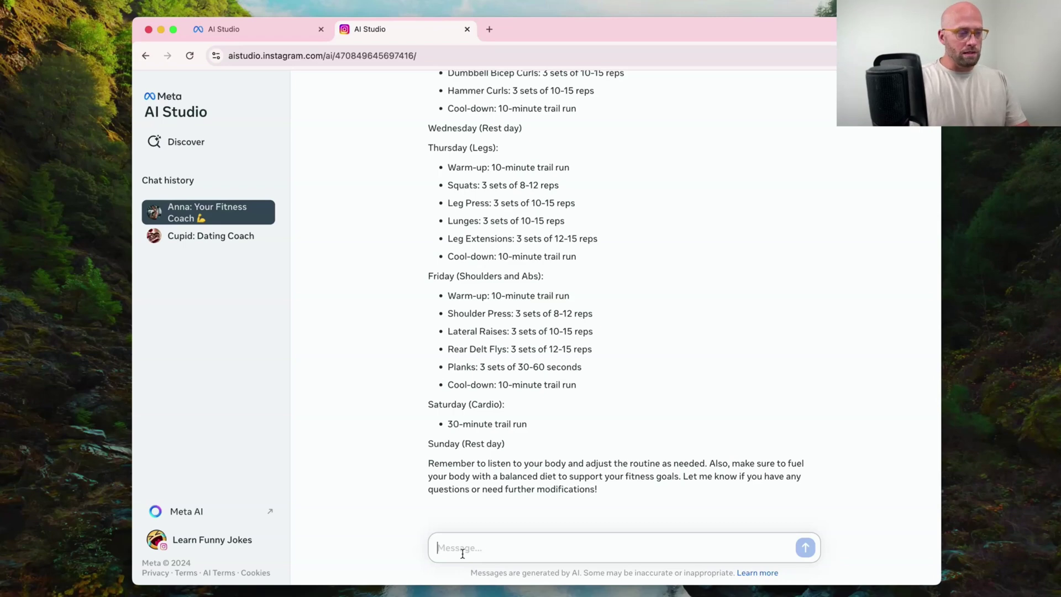
Step: Send 'I'd like to alternate lifting and trail running days' and review Anna's revised plan
text(I'd like to alternate lifting and trail running days)
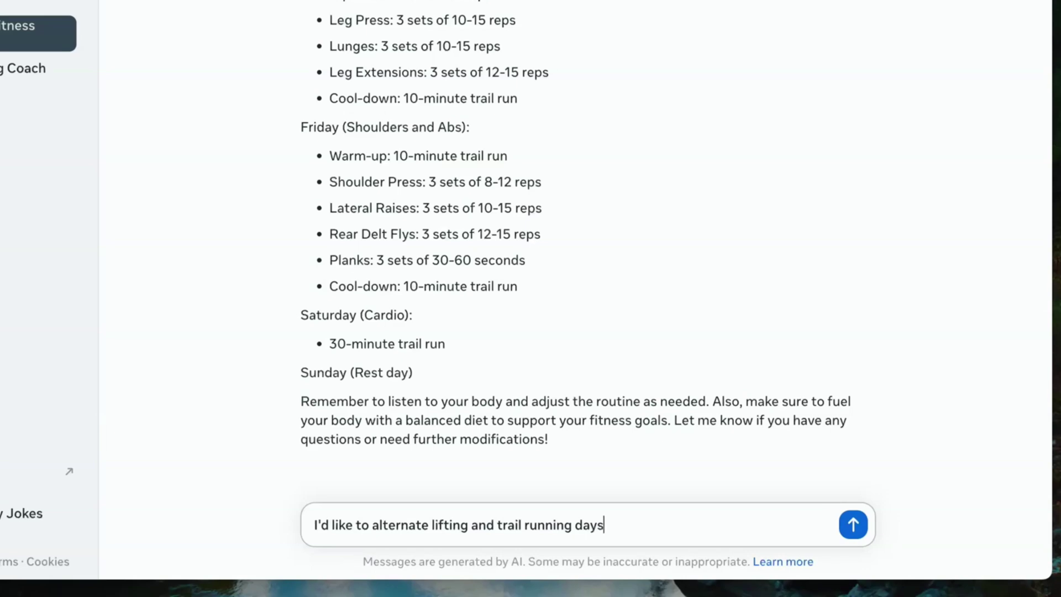
key(Return)
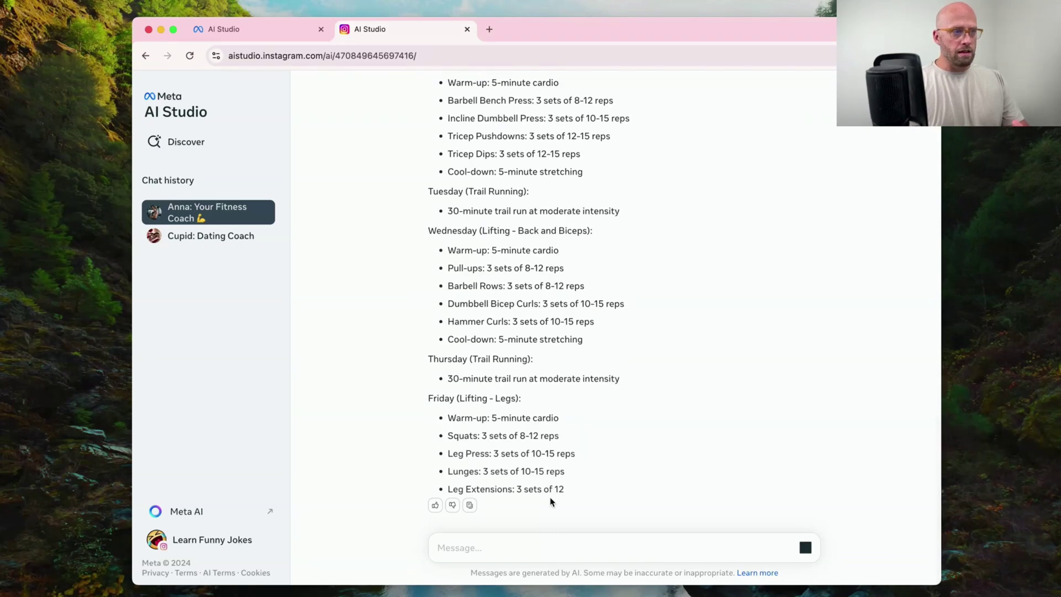
scroll(550, 476, up, 5)
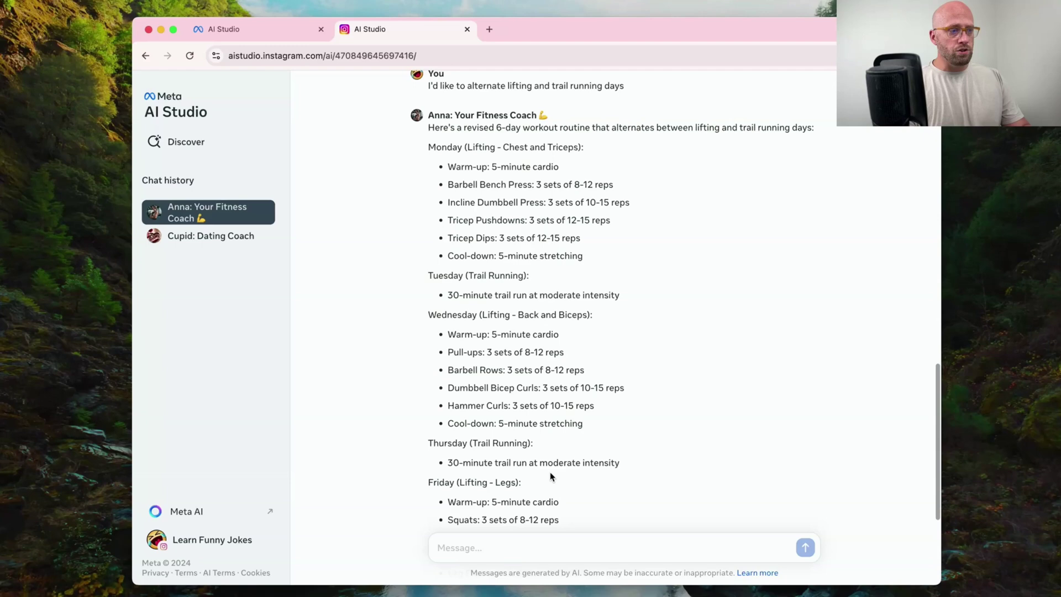
scroll(550, 476, up, 2)
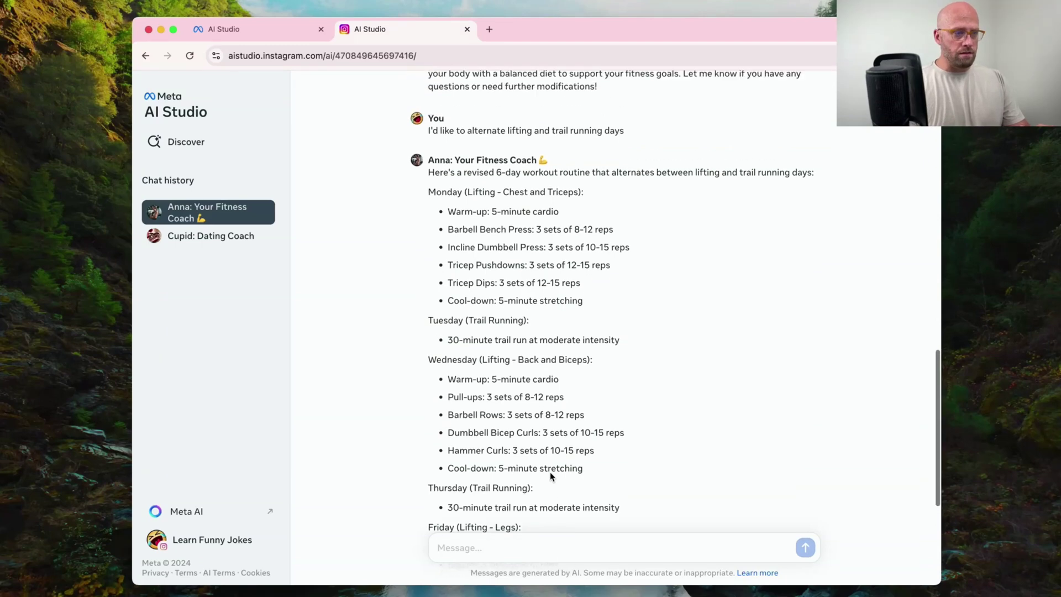
scroll(550, 475, down, 7)
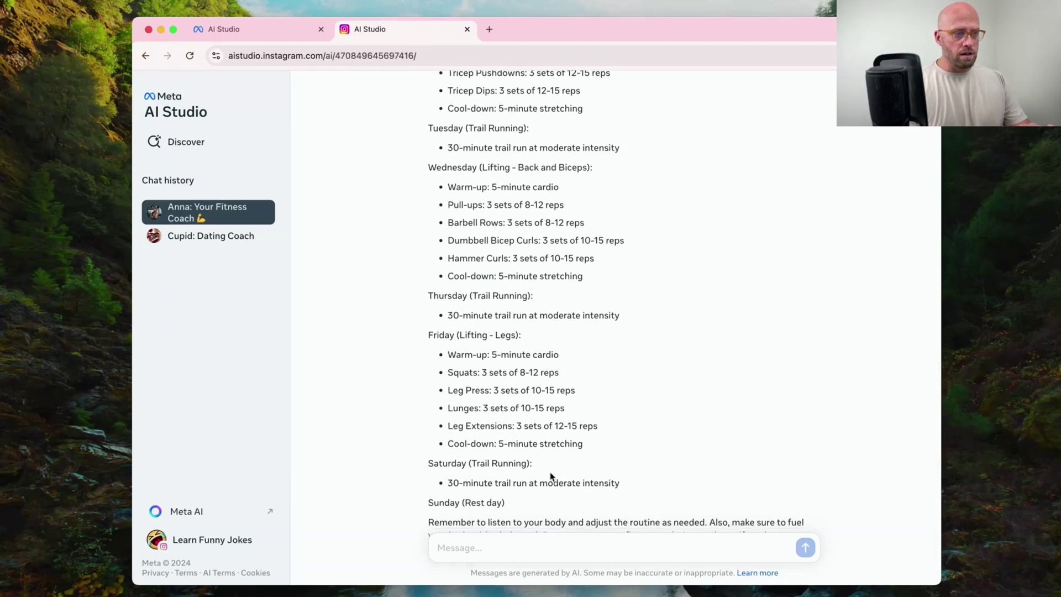
scroll(550, 472, down, 2)
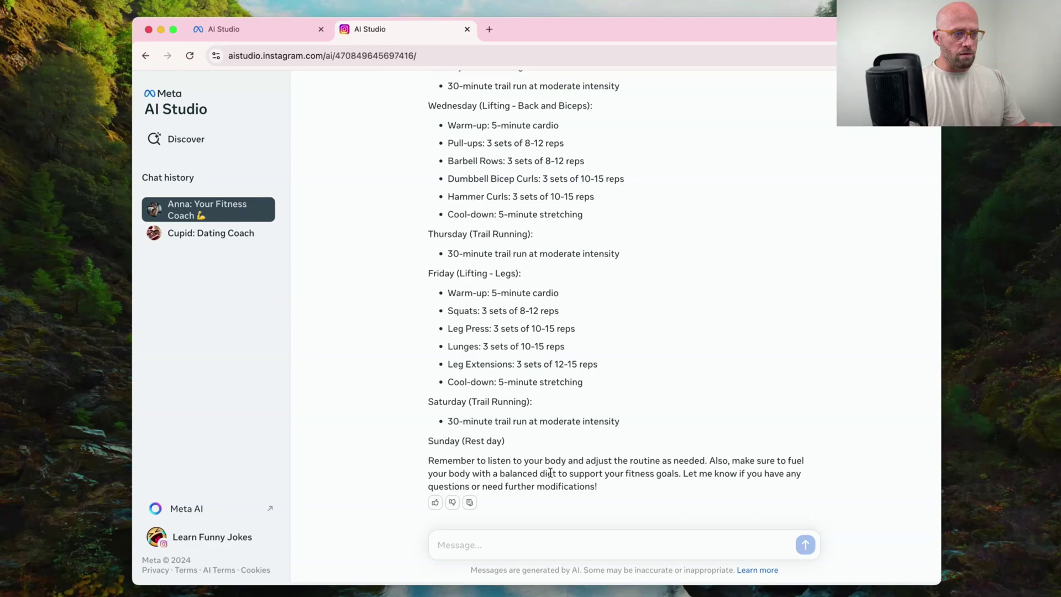
scroll(550, 472, up, 7)
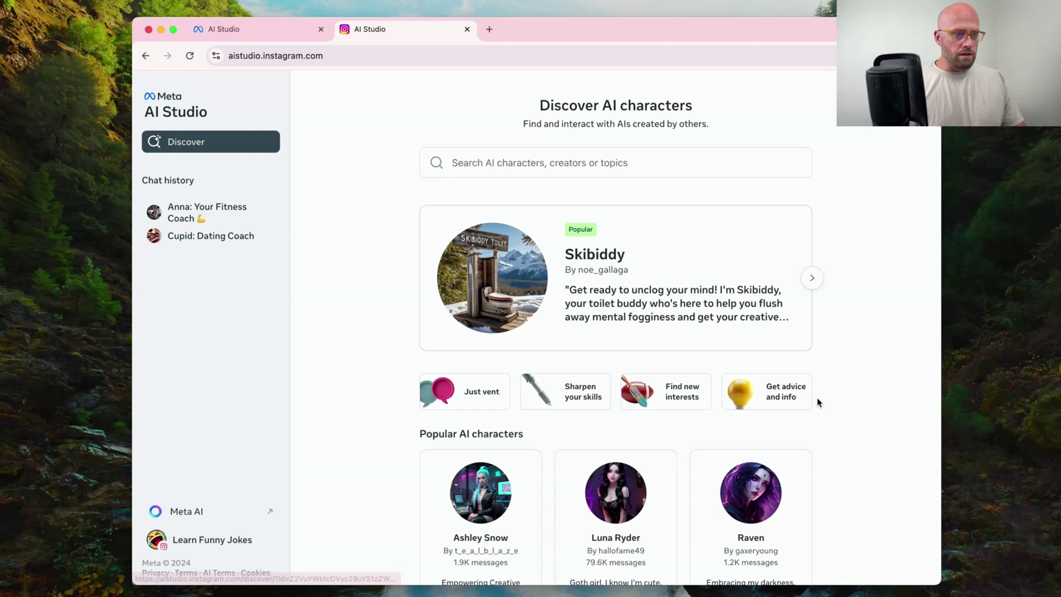
click(572, 404)
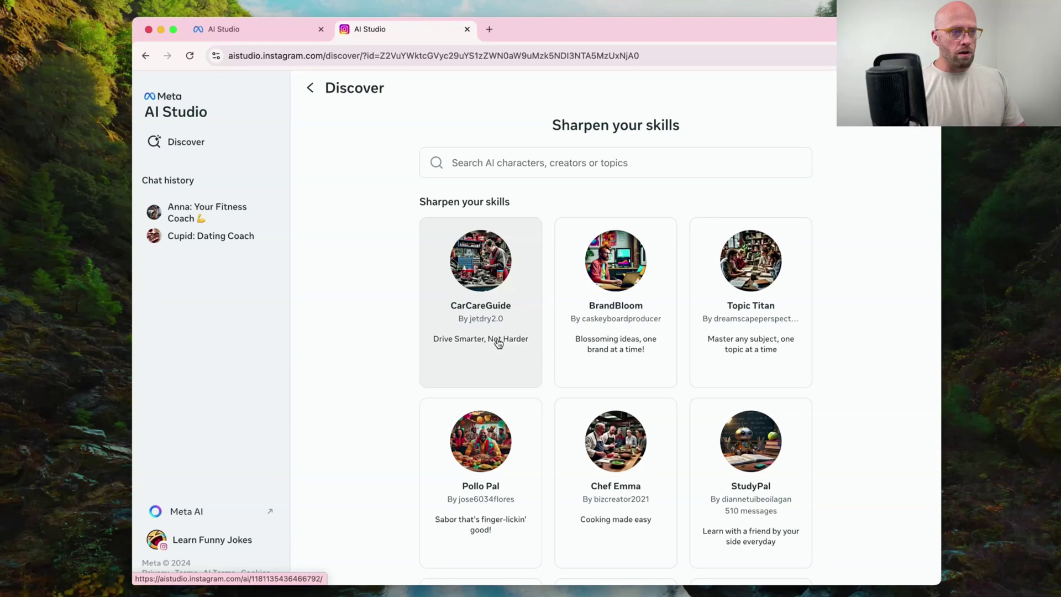
scroll(498, 343, down, 5)
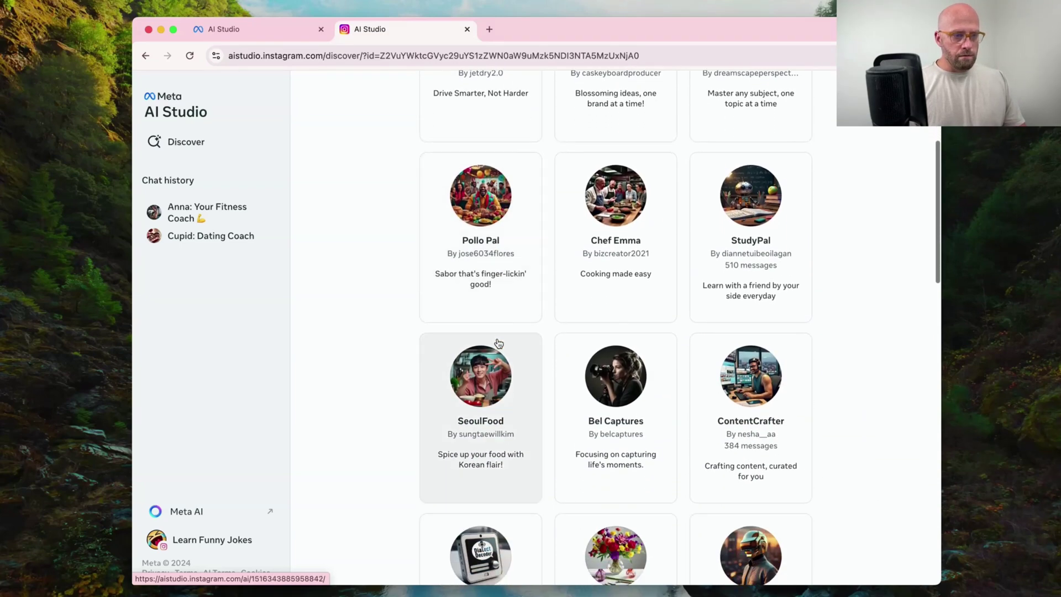
scroll(499, 343, down, 3)
scroll(497, 343, up, 7)
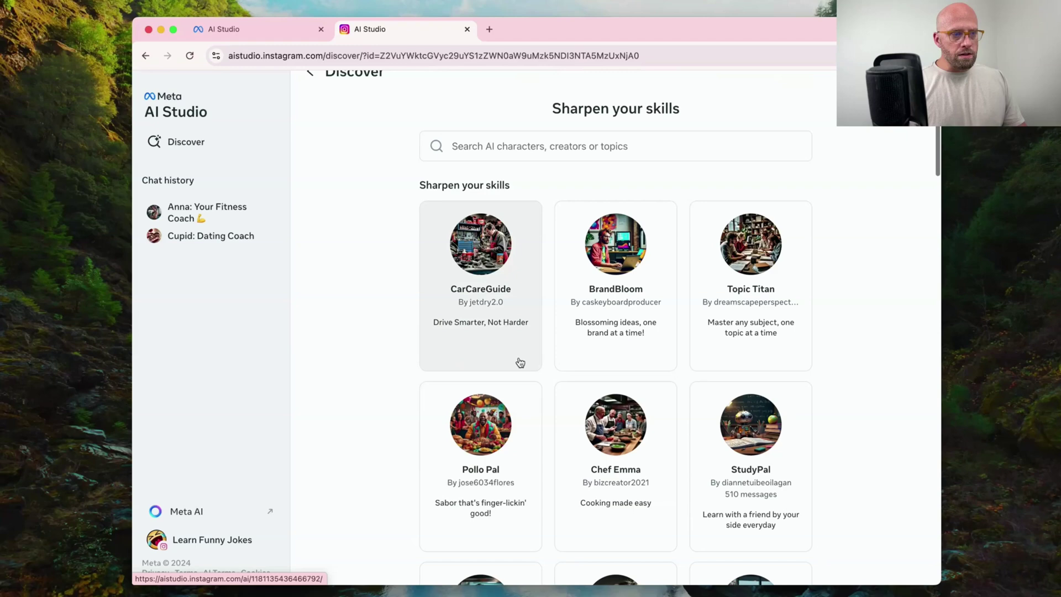
Step: Open Chef Emma and request a family meal plan for three kids and a gluten-free wife
click(613, 437)
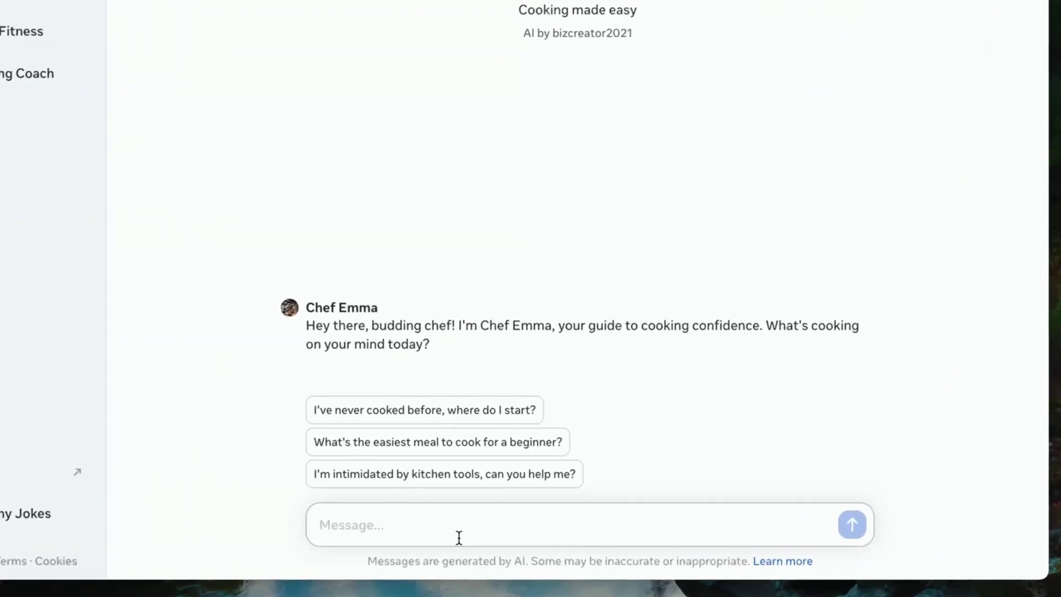
click(459, 537)
text(Can you com)
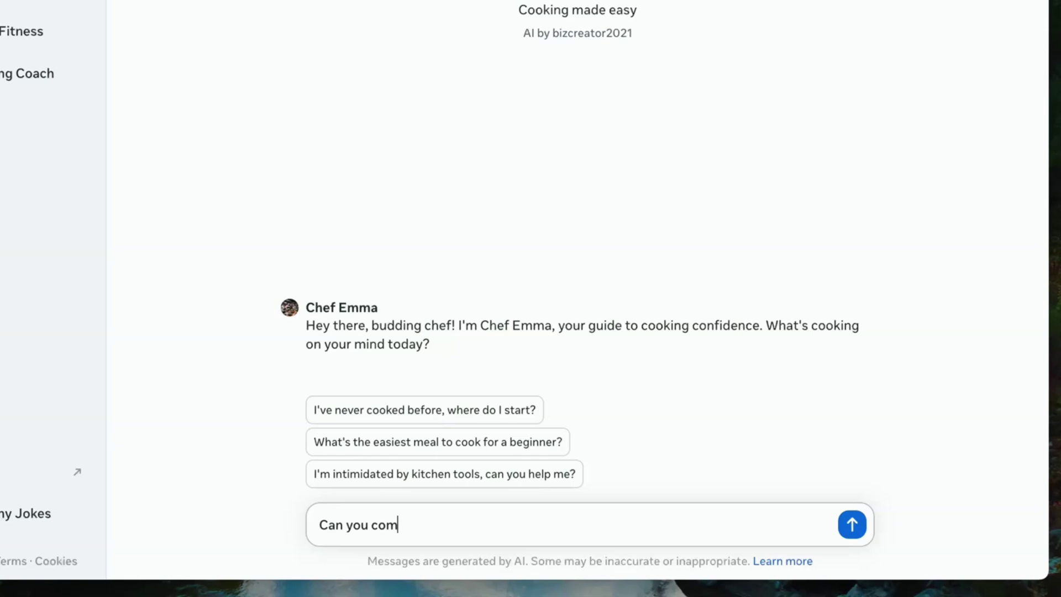
text(e up with a mea)
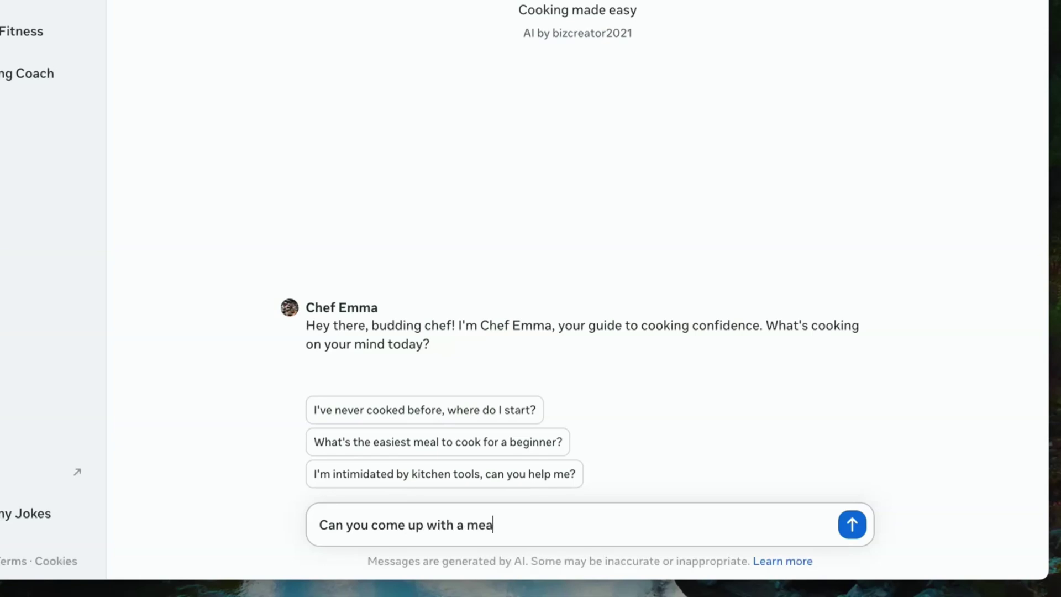
text(l plan for the entire family.)
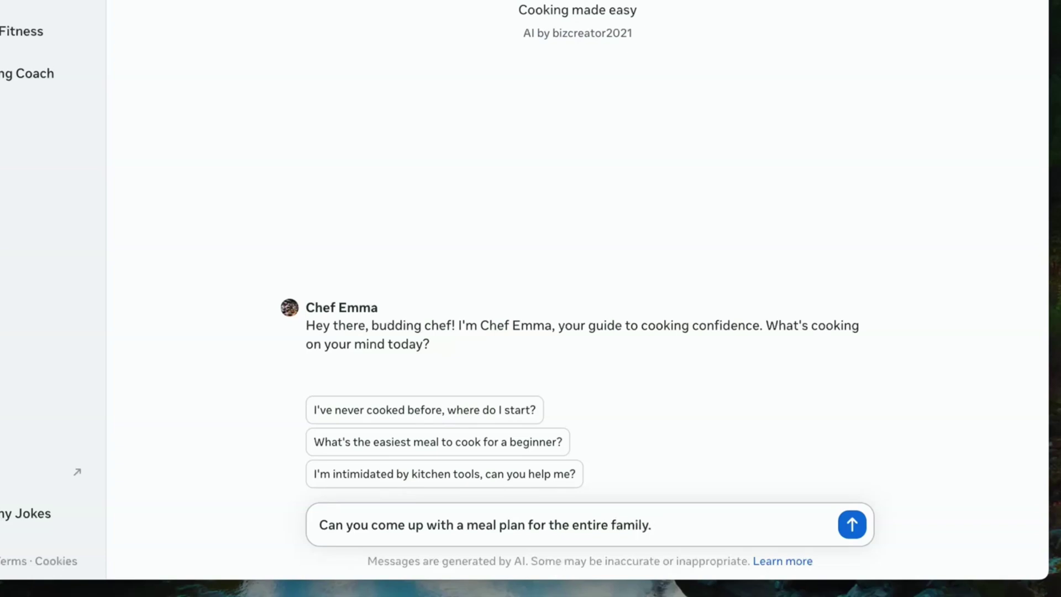
text( I have 3 kids an)
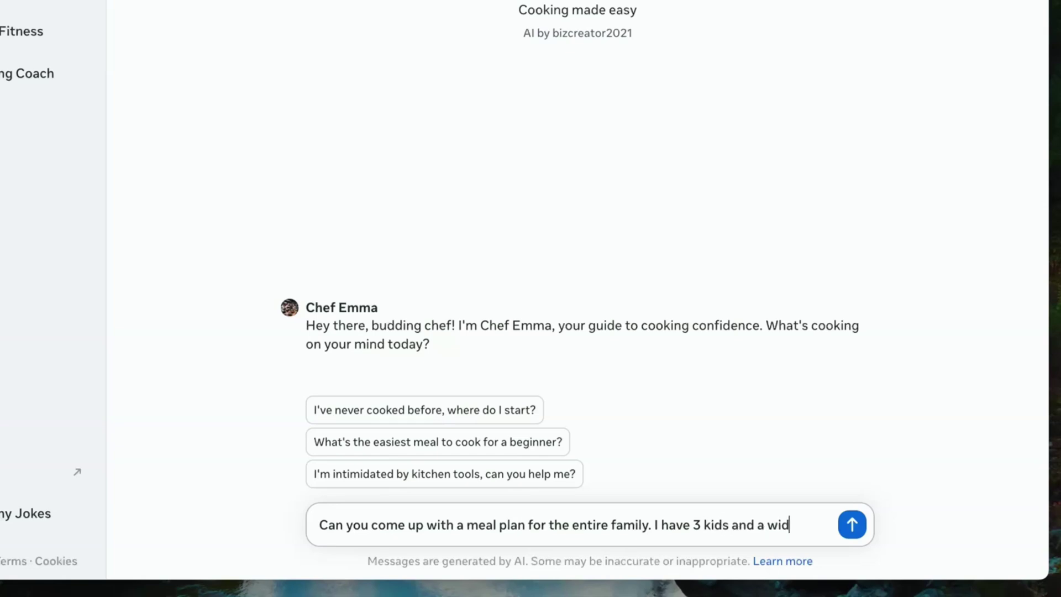
text(d a wife who is gl)
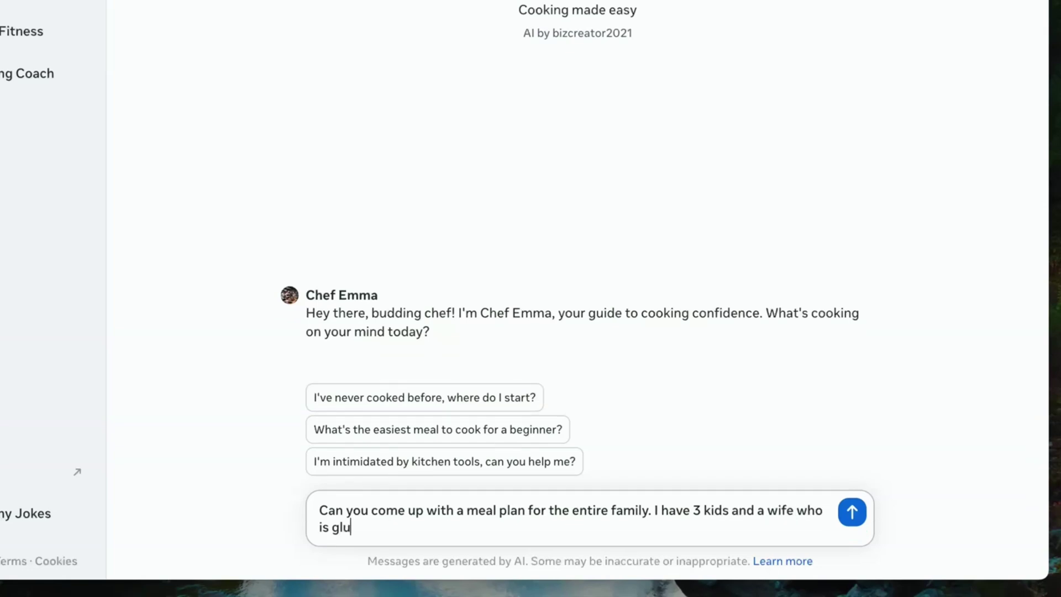
text(uten free)
key(Return)
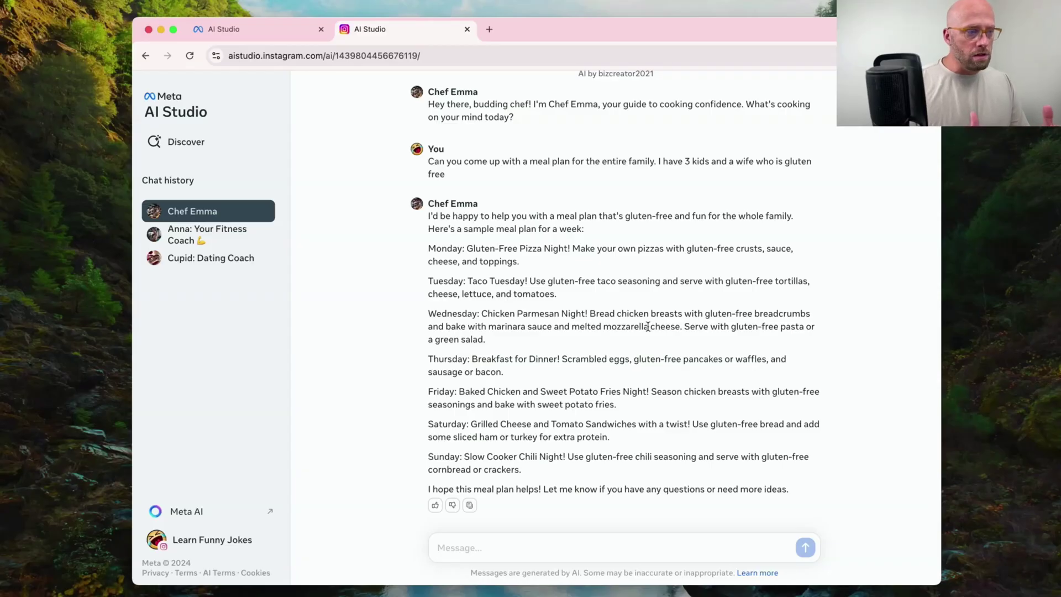
Step: Send 'Can I get the recipes' to Chef Emma and scroll through the recipes
click(535, 550)
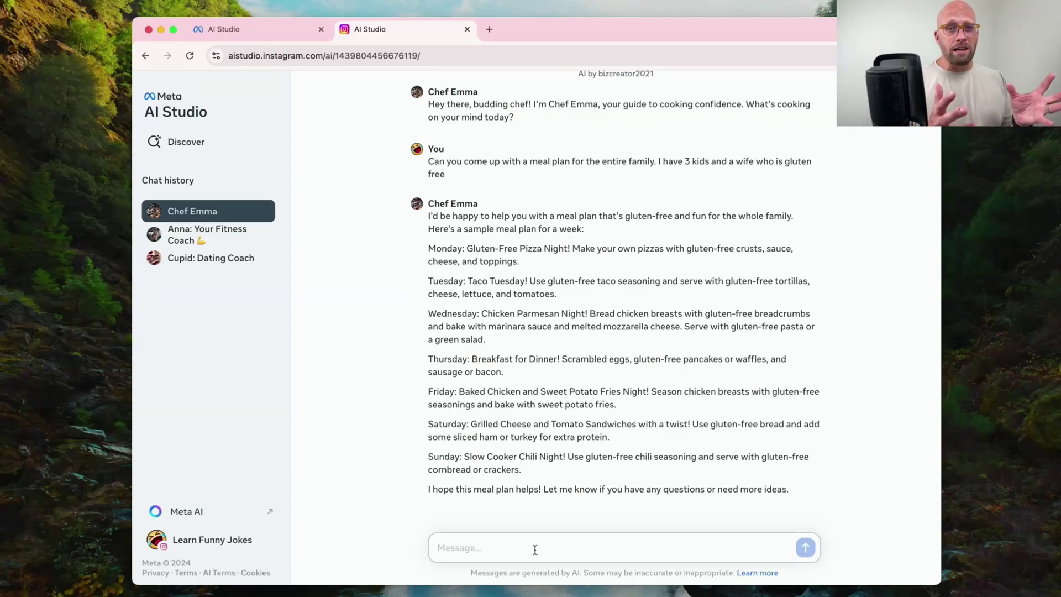
text(Can I get the recipes)
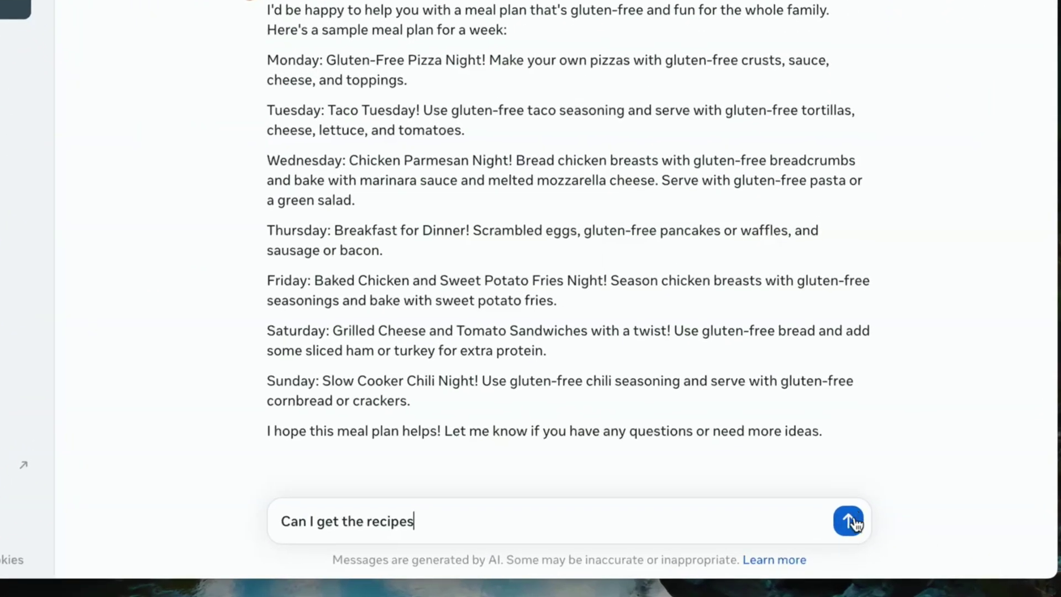
click(851, 521)
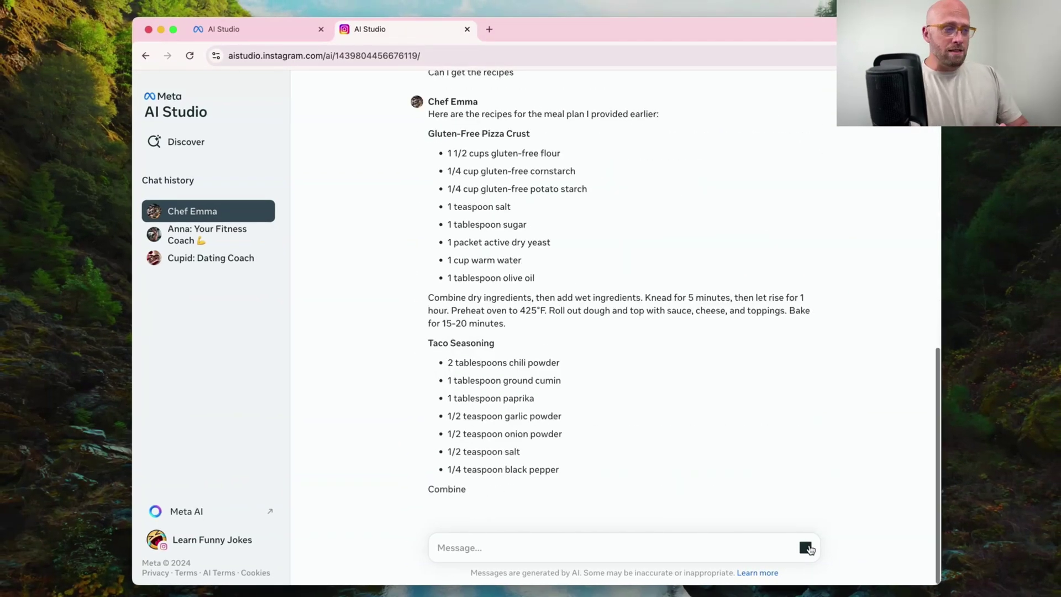
scroll(735, 384, up, 6)
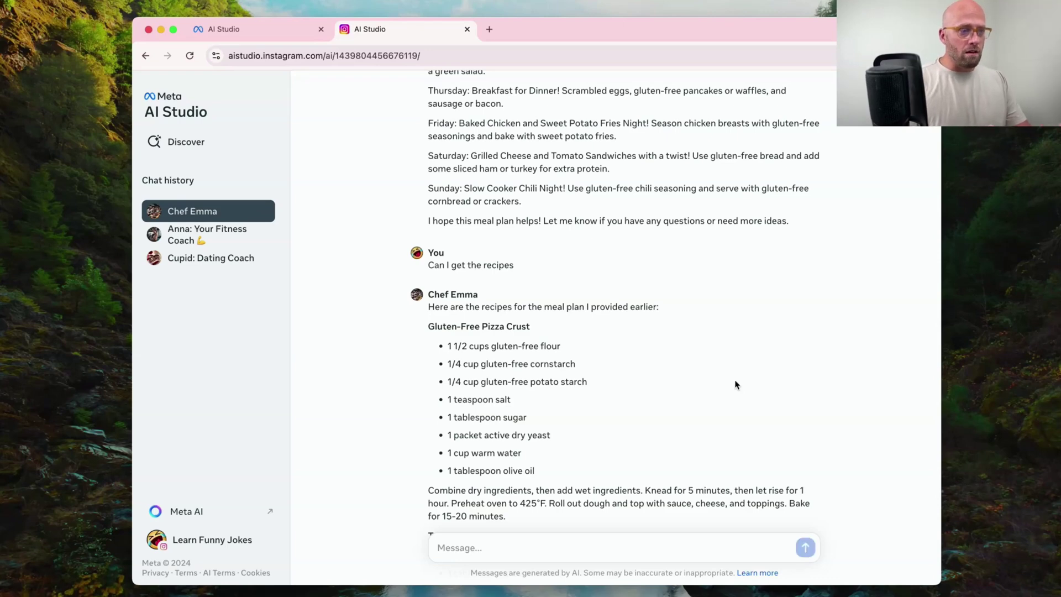
scroll(735, 384, down, 2)
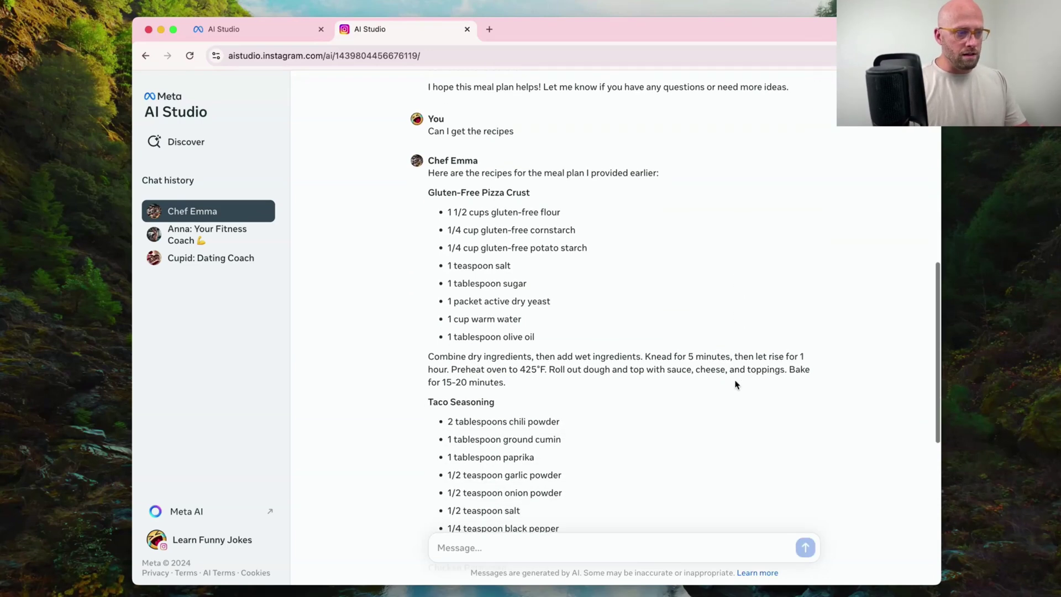
scroll(735, 383, down, 3)
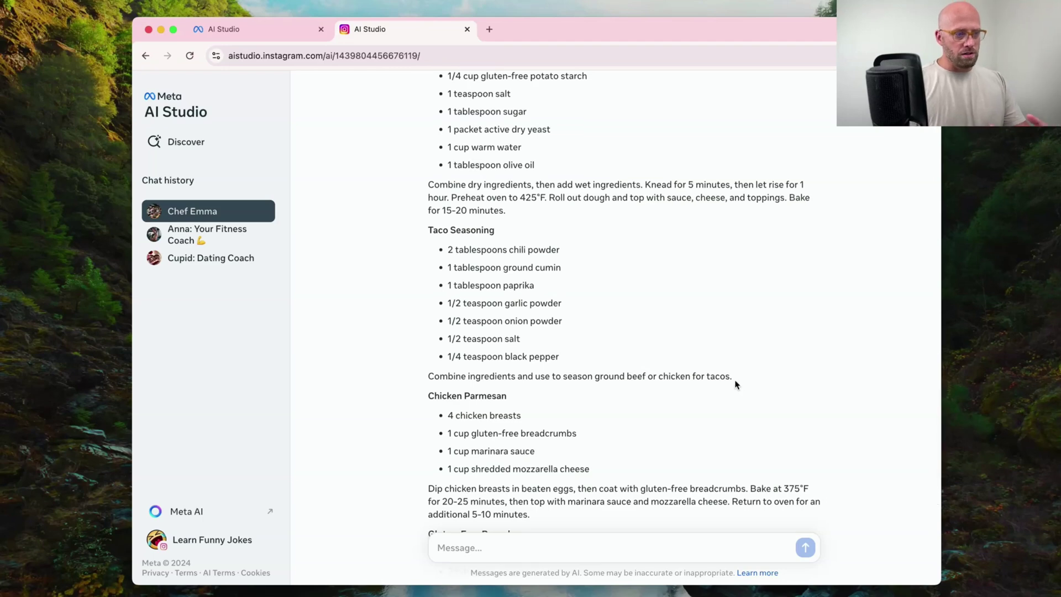
scroll(735, 384, down, 2)
scroll(735, 384, down, 2)
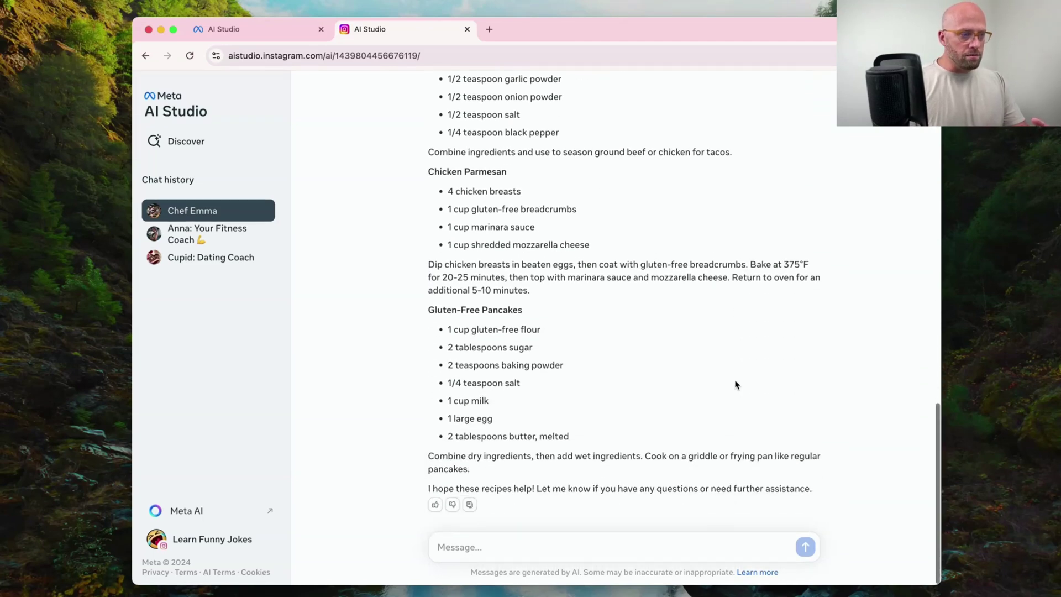
scroll(735, 384, up, 15)
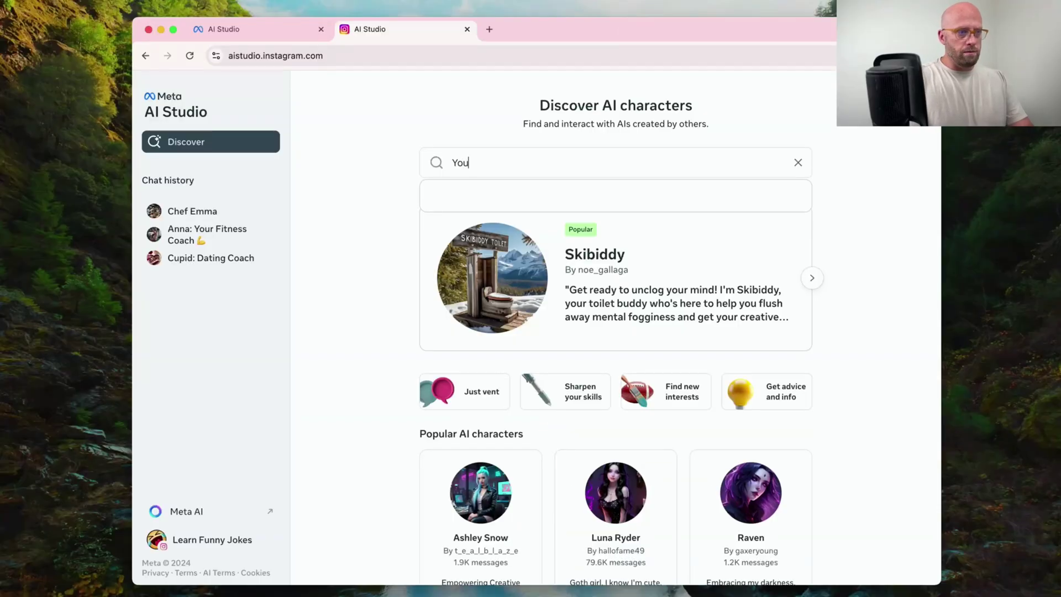
Step: Search characters for 'YouTube' and open TubeTitan
key(Return)
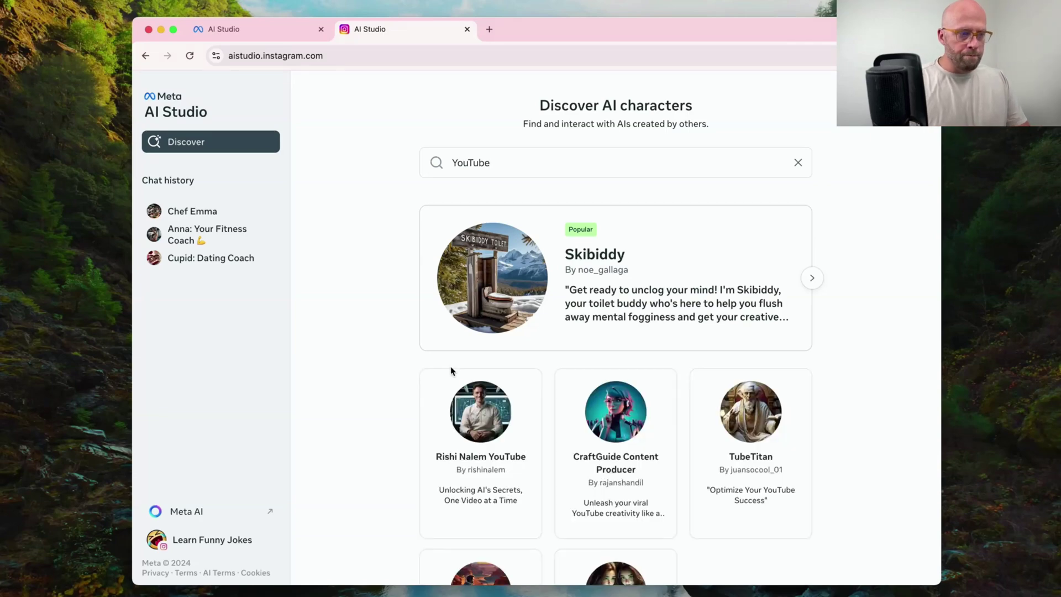
scroll(450, 372, down, 3)
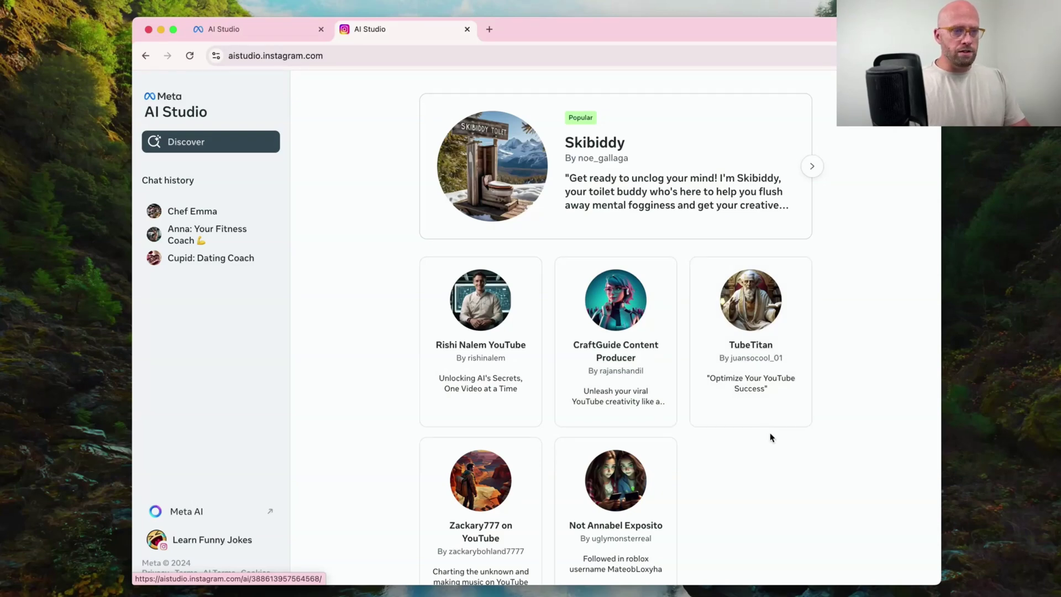
click(770, 360)
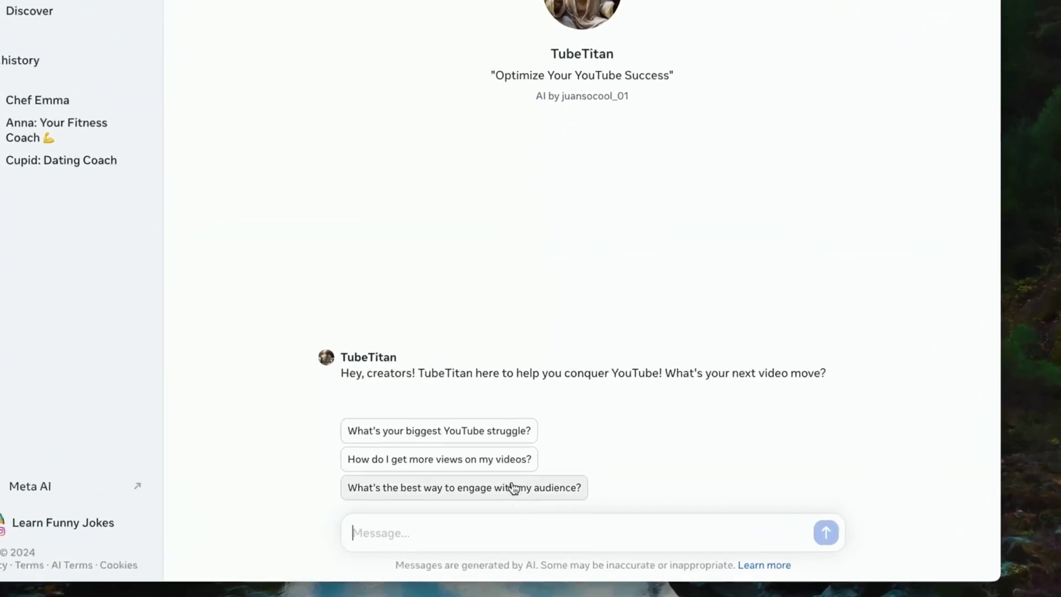
Step: Ask TubeTitan 'How do I get more views on my videos?' and get its seven strategies
click(500, 462)
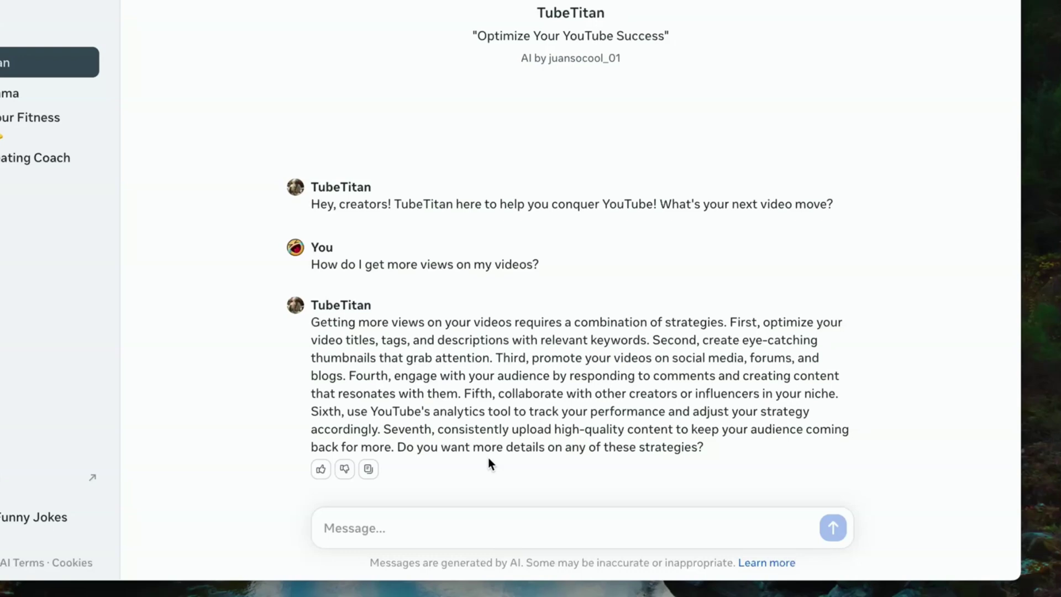
click(424, 527)
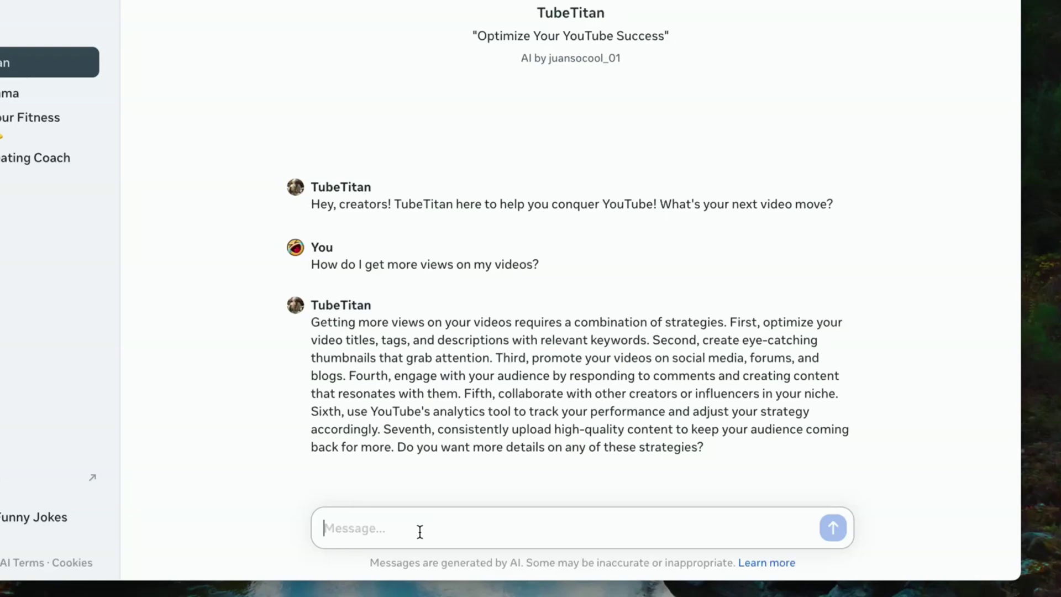
Step: Tell TubeTitan you make videos about integrating AI into daily life and request video ideas
text(I create )
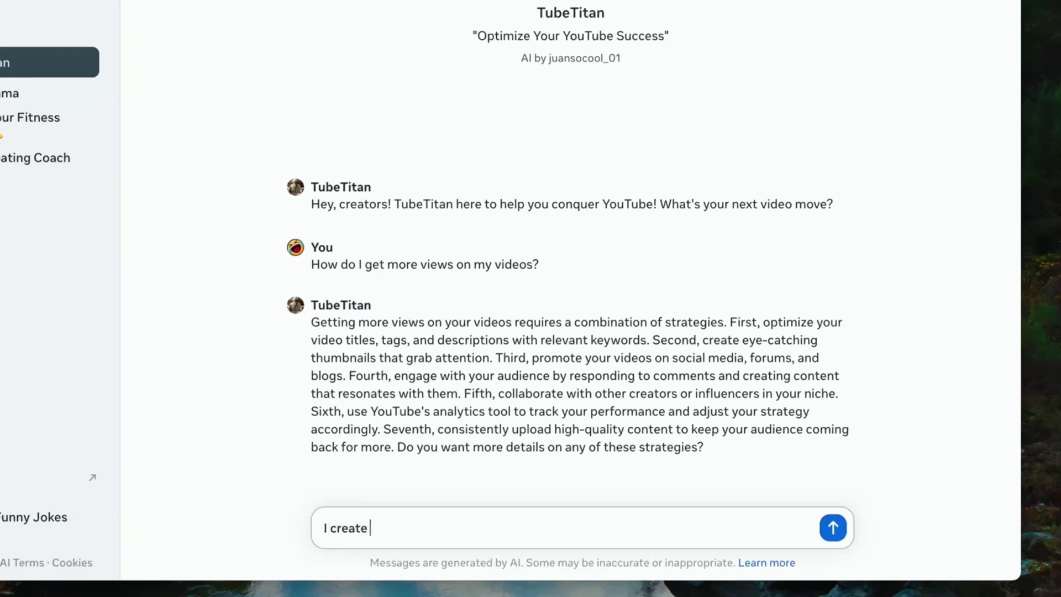
text(videos that teach peopl)
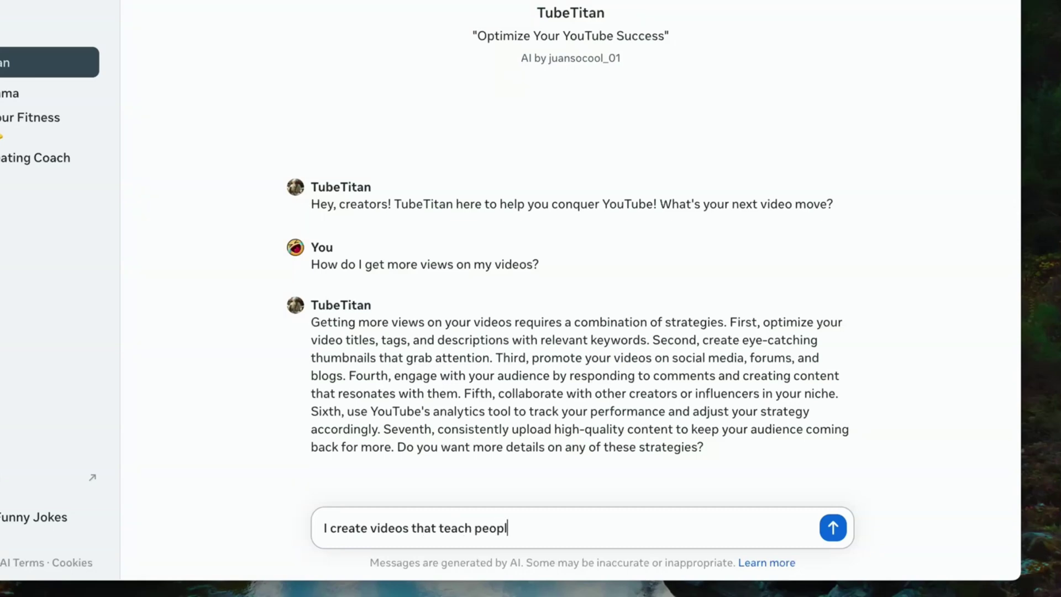
text(e who to integrate AI into their daily lives)
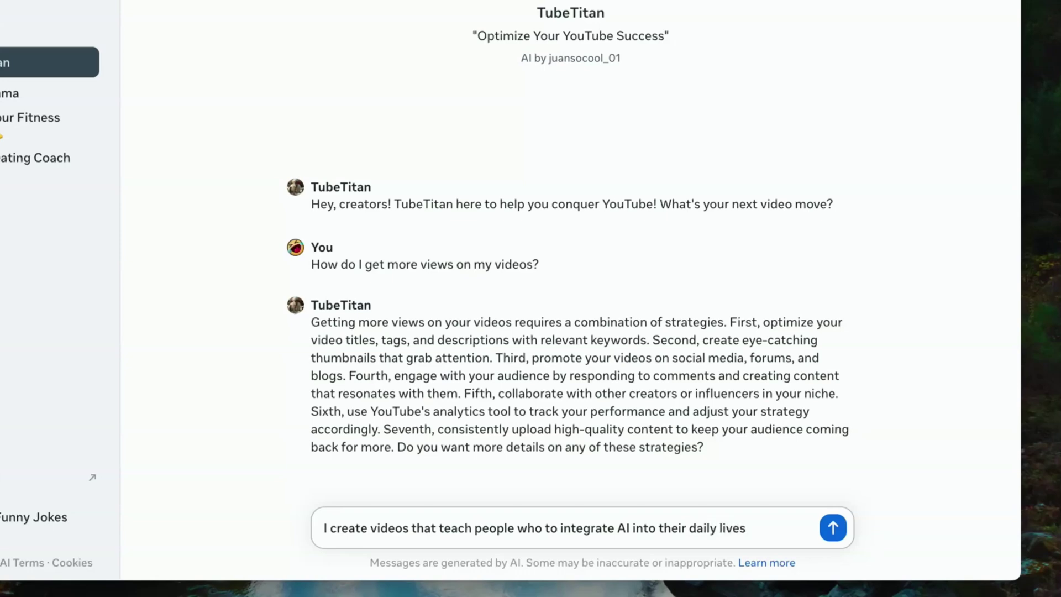
text(Can you suggest some)
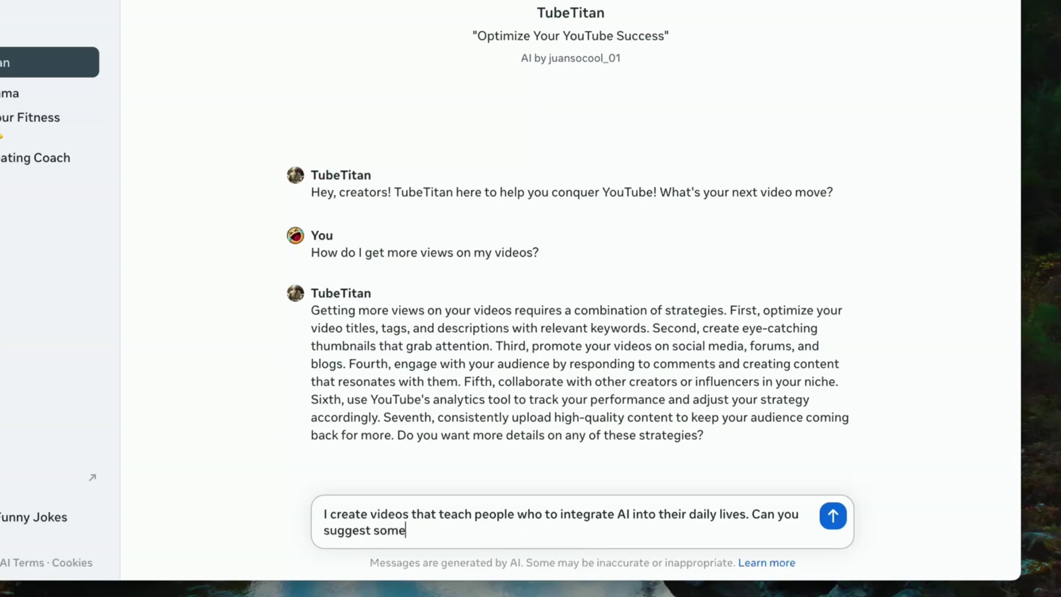
text( videos for me to m)
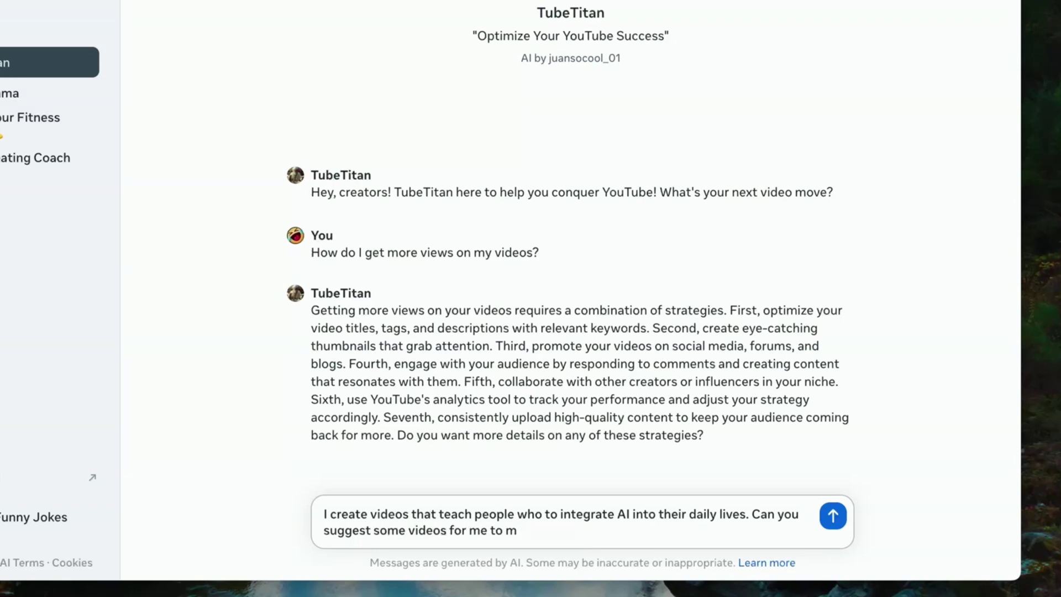
text(ake)
key(Return)
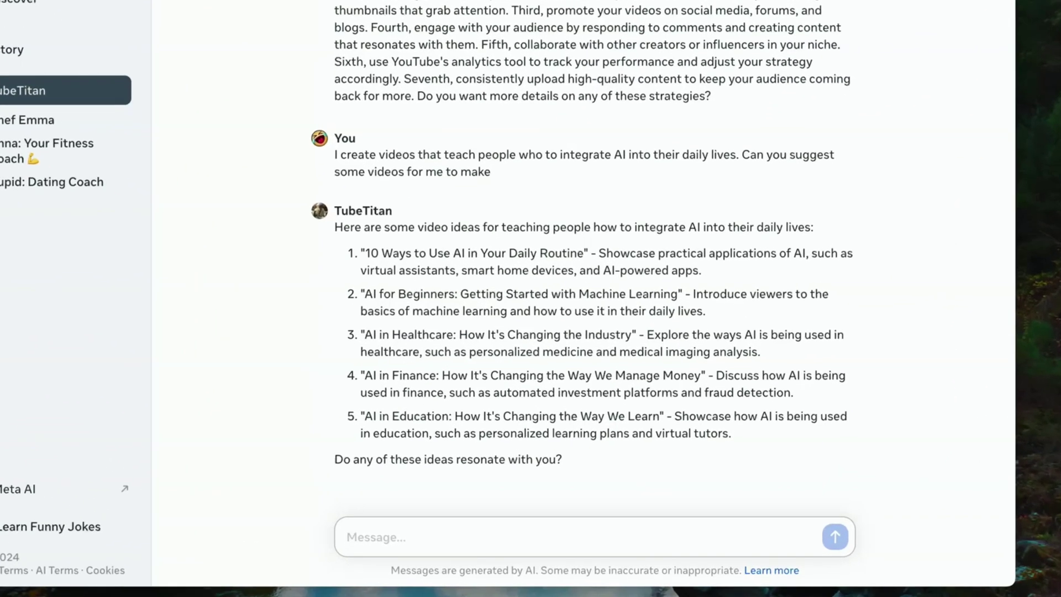
mouse_move(349, 243)
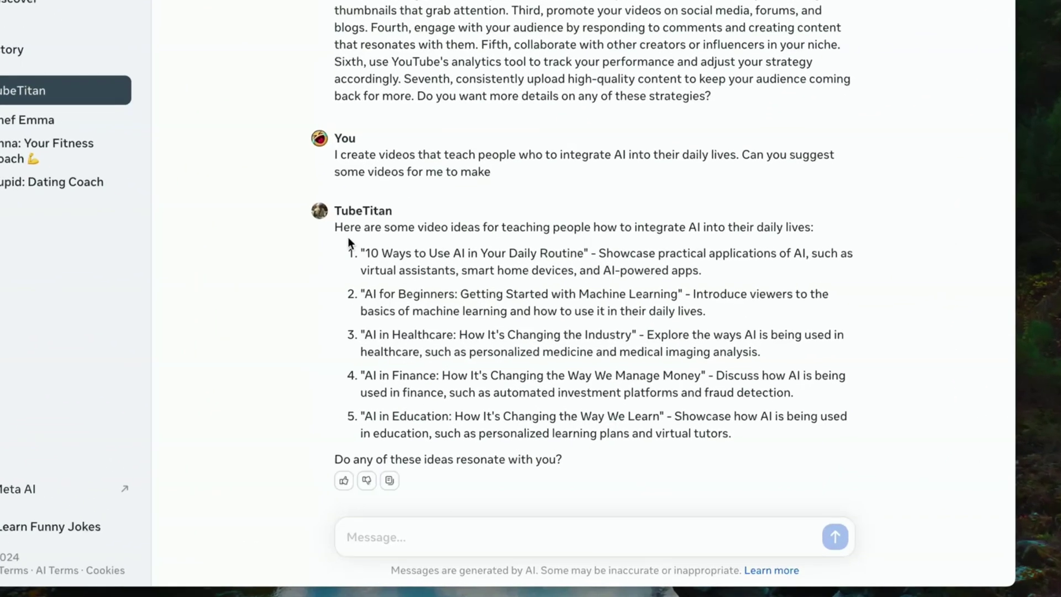